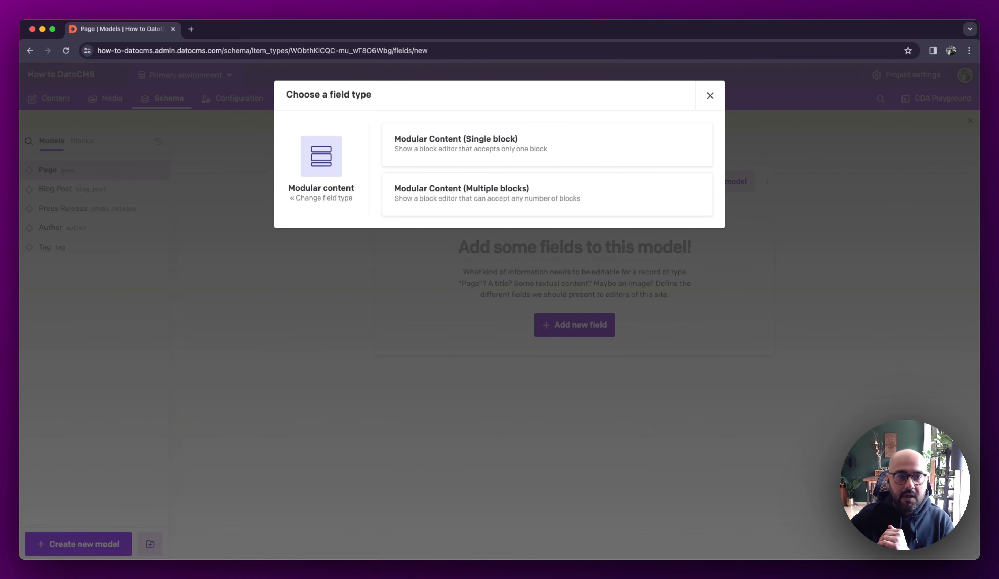
Start a Modular Content (Single block) field on the Page model and name it Single Block
click(429, 153)
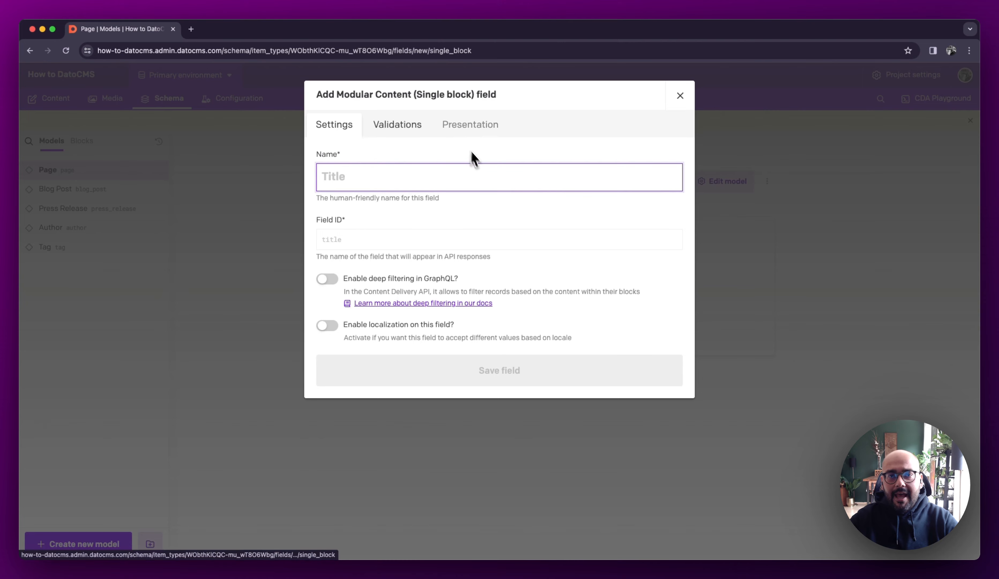
text(Single )
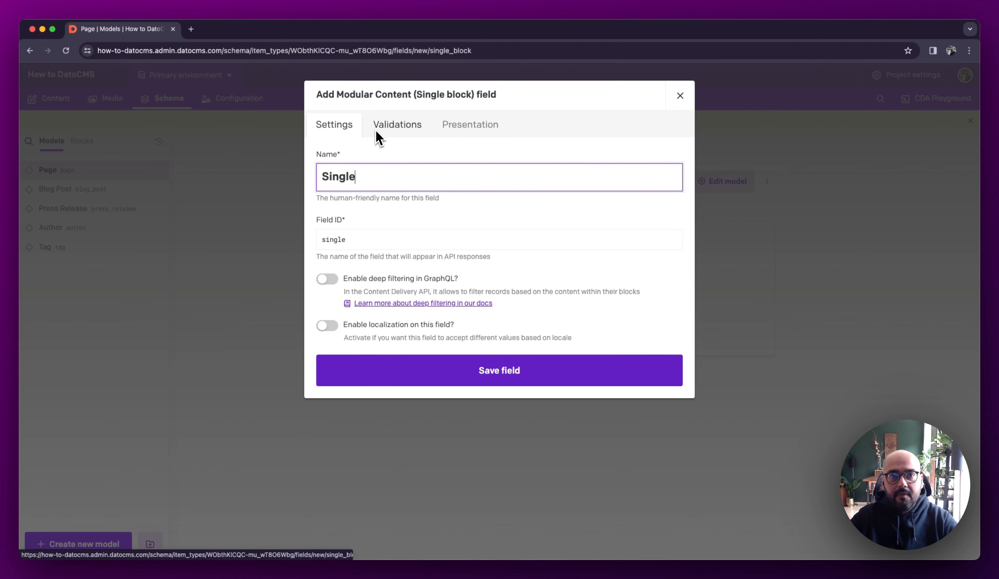
text(Block)
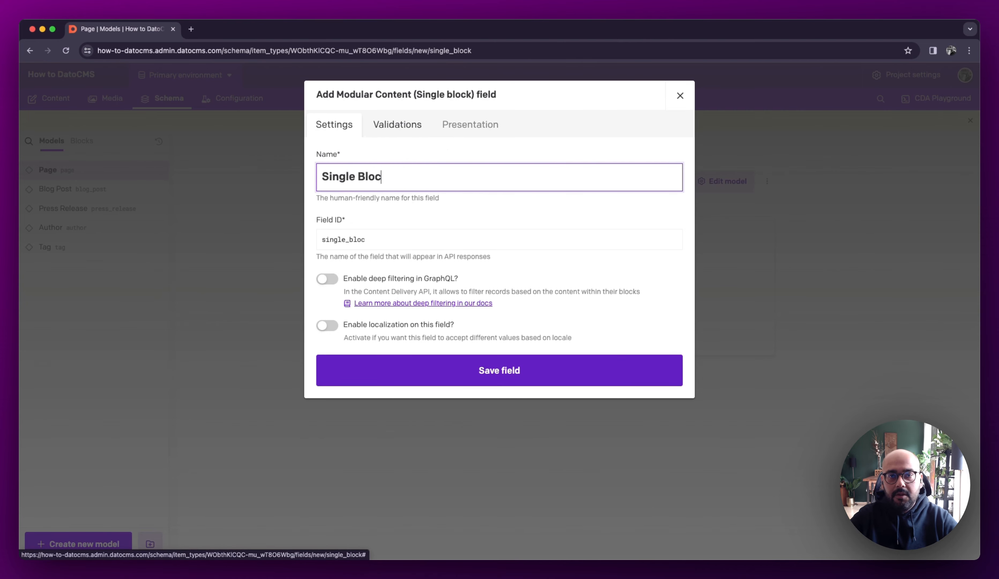
key(Tab)
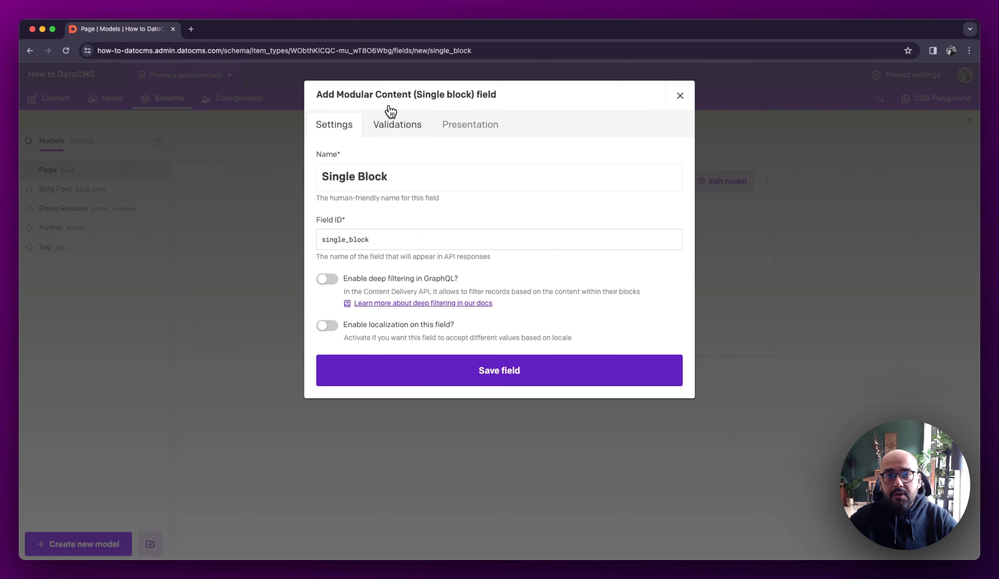
Allow the Content, Newsletter Signup and Industry blocks in the Single Block field's validations
click(397, 126)
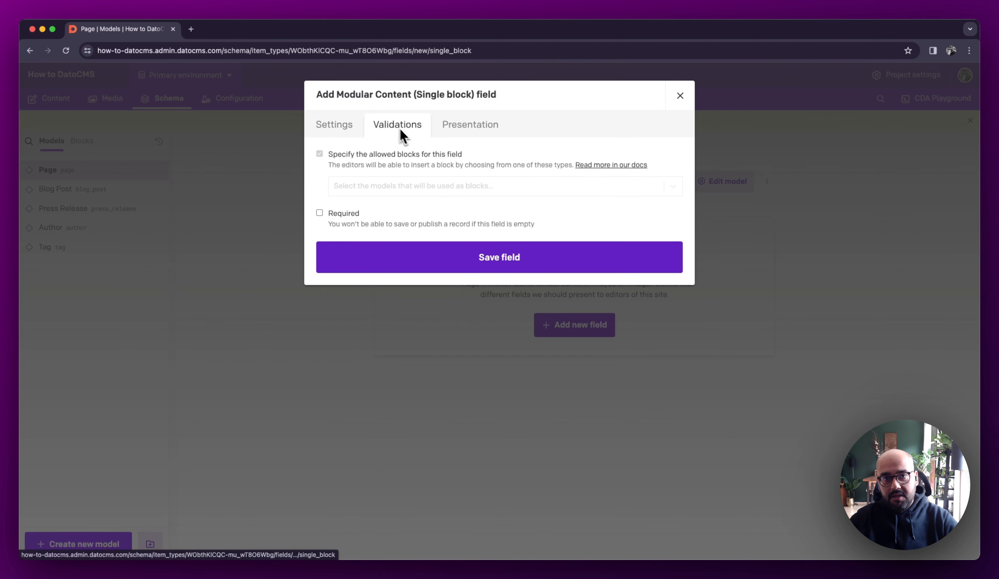
click(404, 191)
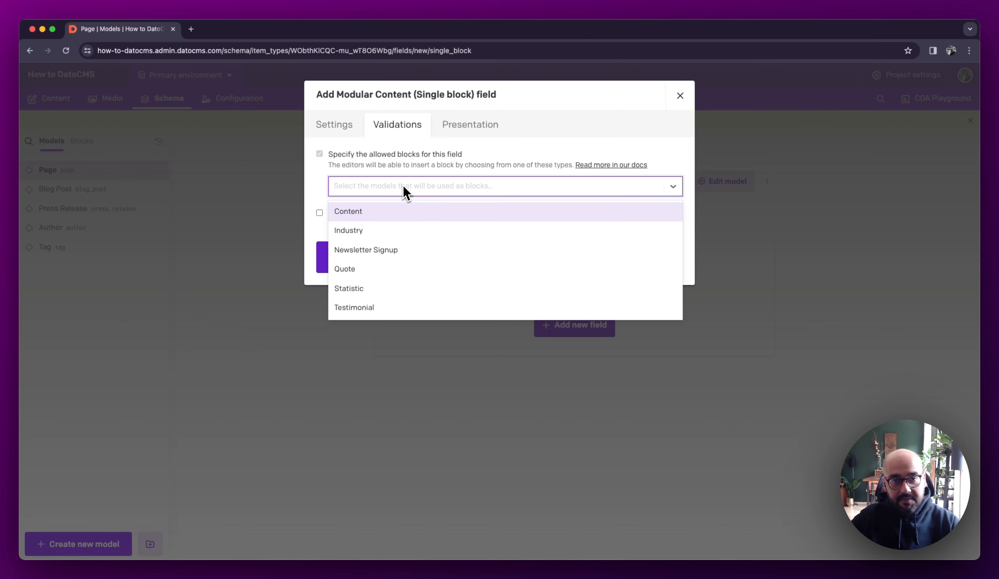
click(394, 219)
click(414, 228)
click(484, 194)
click(485, 214)
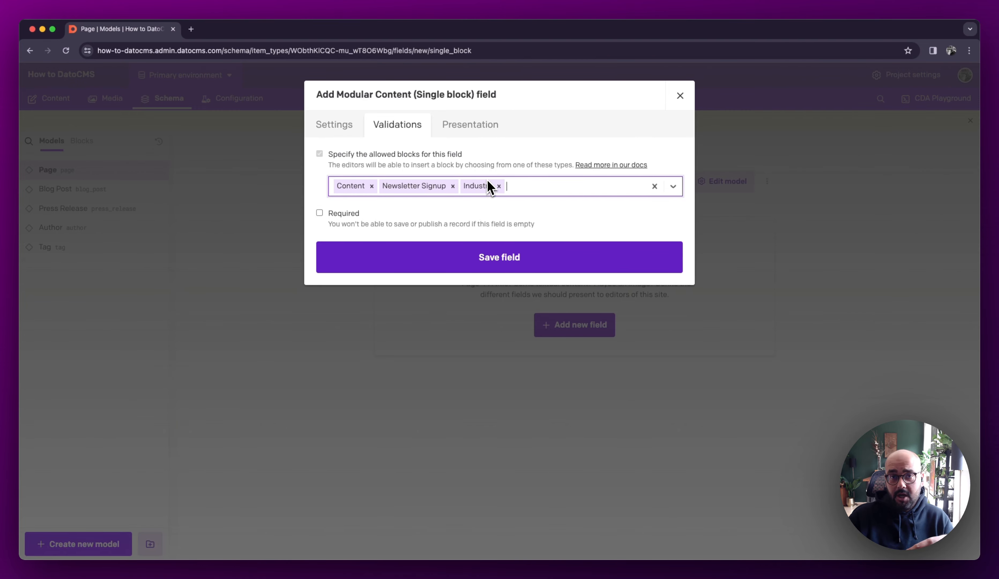
Set the Single Block field's editor to Frameless and make the field required
click(482, 129)
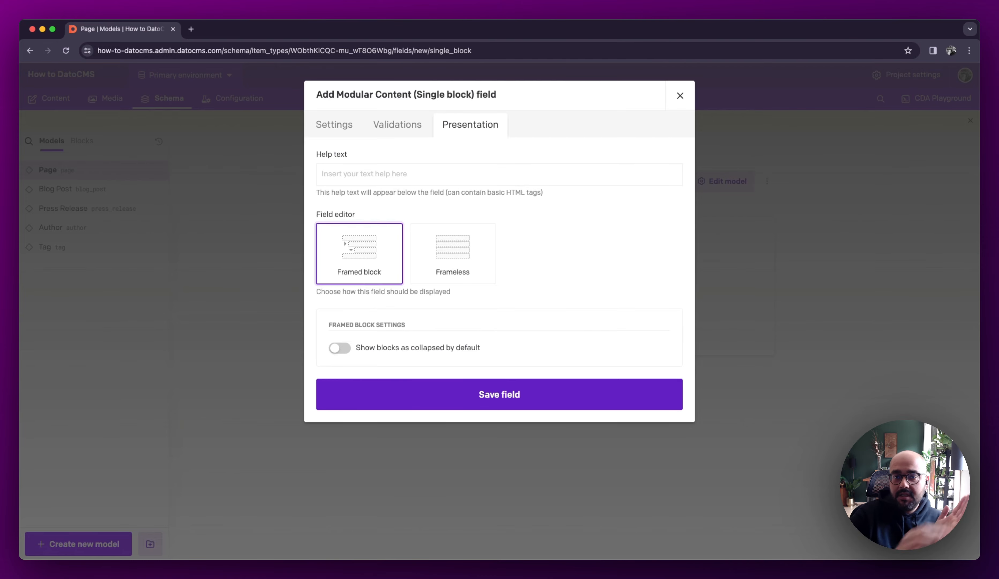
click(459, 258)
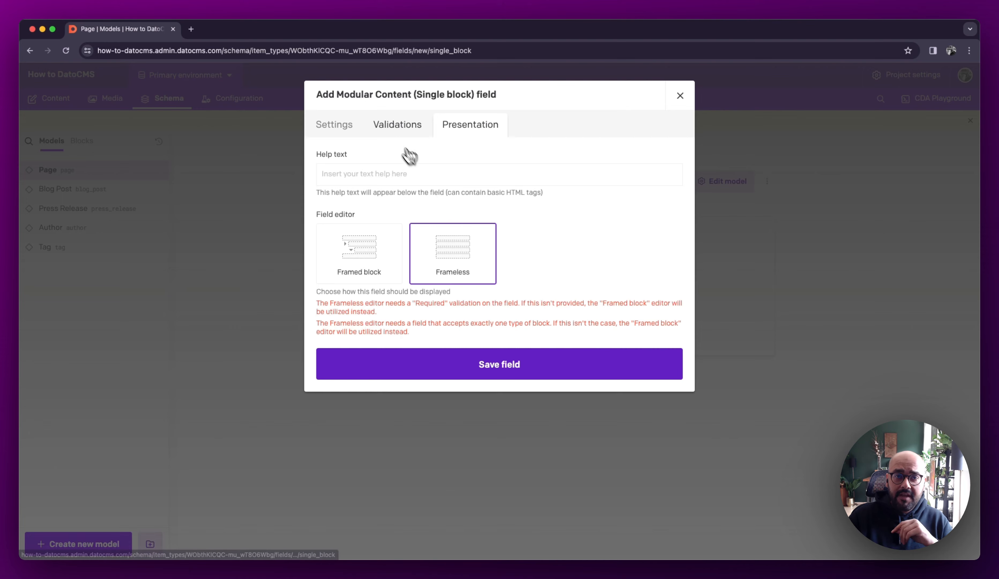
click(394, 139)
click(337, 214)
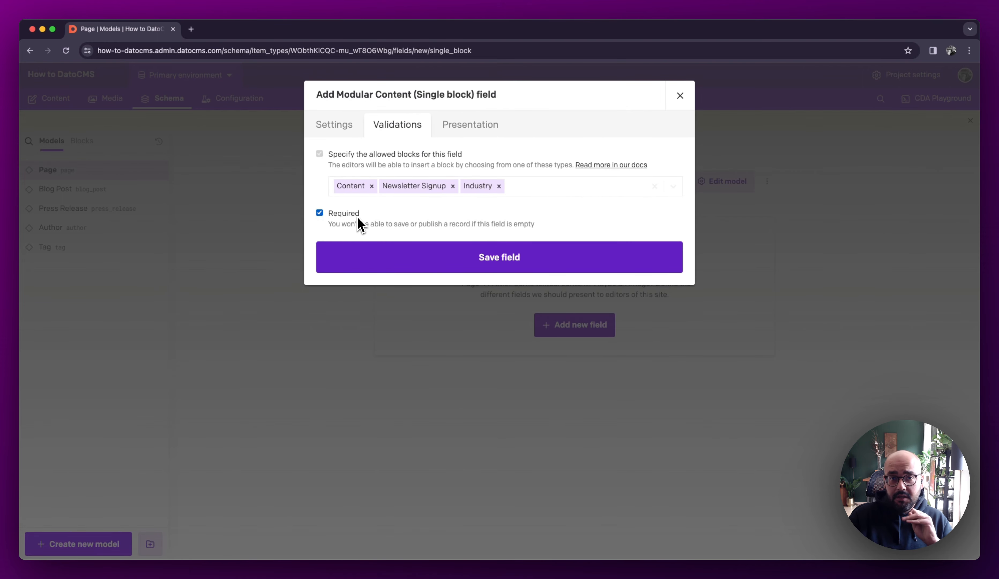
Remove Content and Industry from the allowed blocks, keeping only Newsletter Signup, and save the Single Block field
click(371, 186)
click(453, 186)
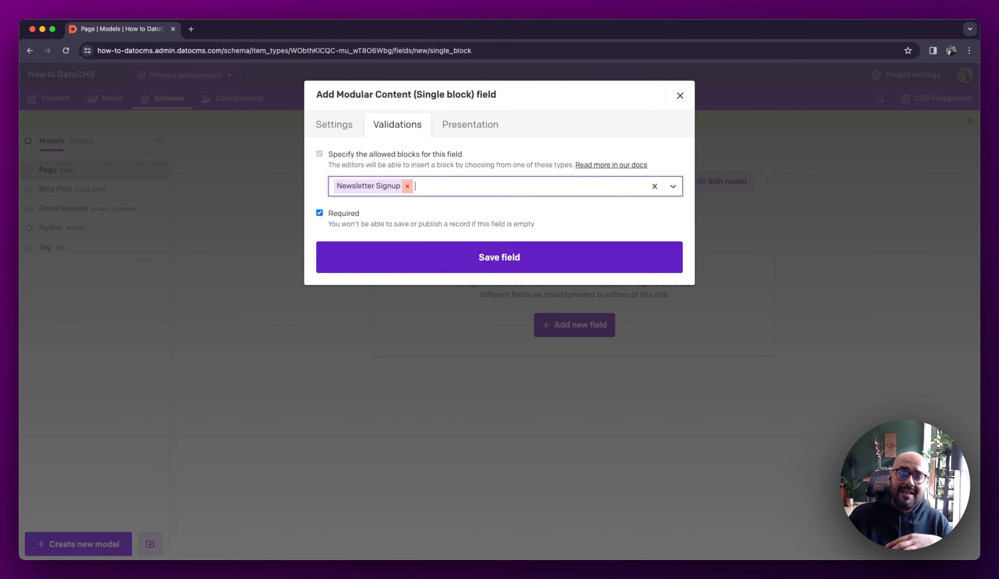
click(462, 137)
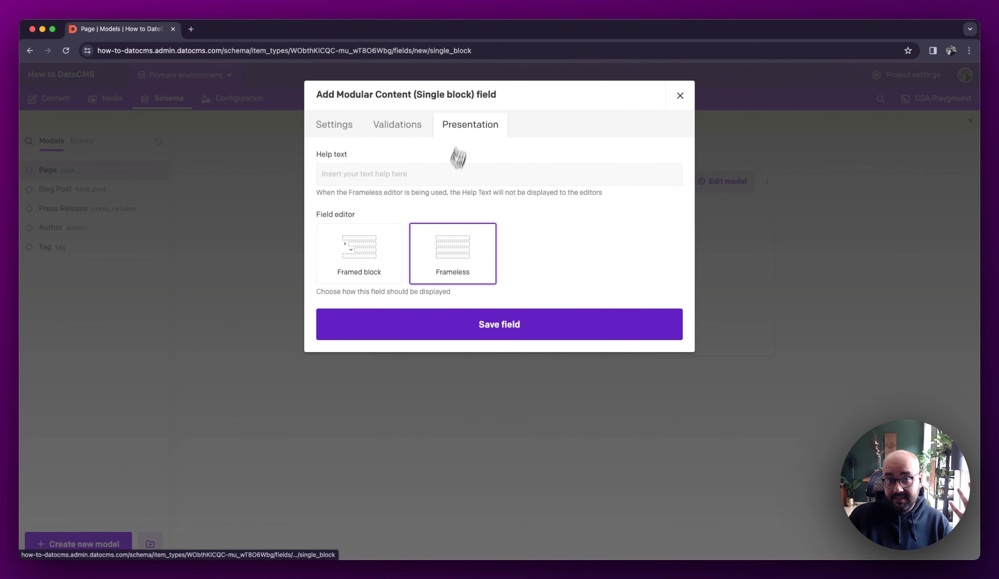
click(524, 328)
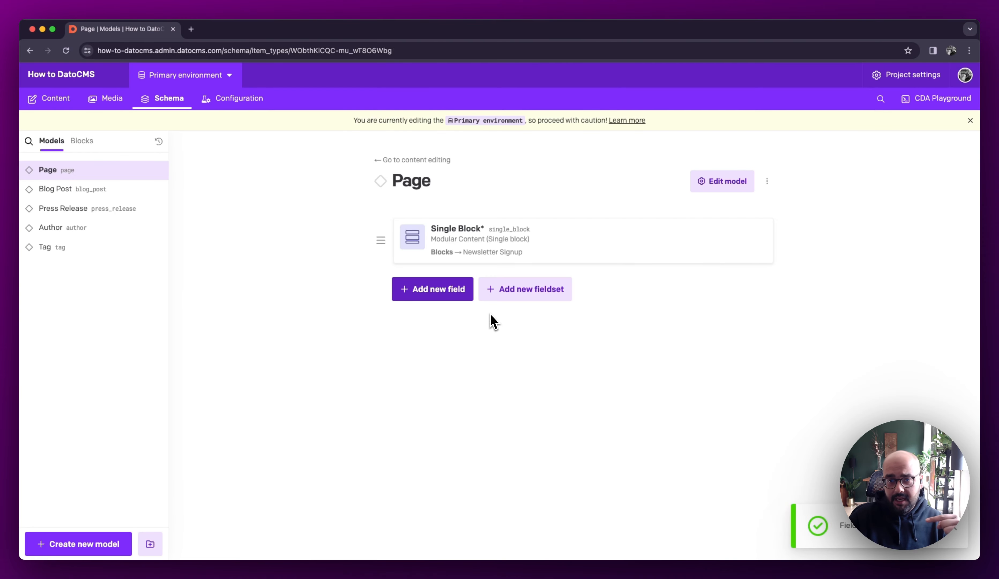
Start a Modular Content (Multiple blocks) field on the Page model and name it Multiple
click(461, 298)
click(441, 175)
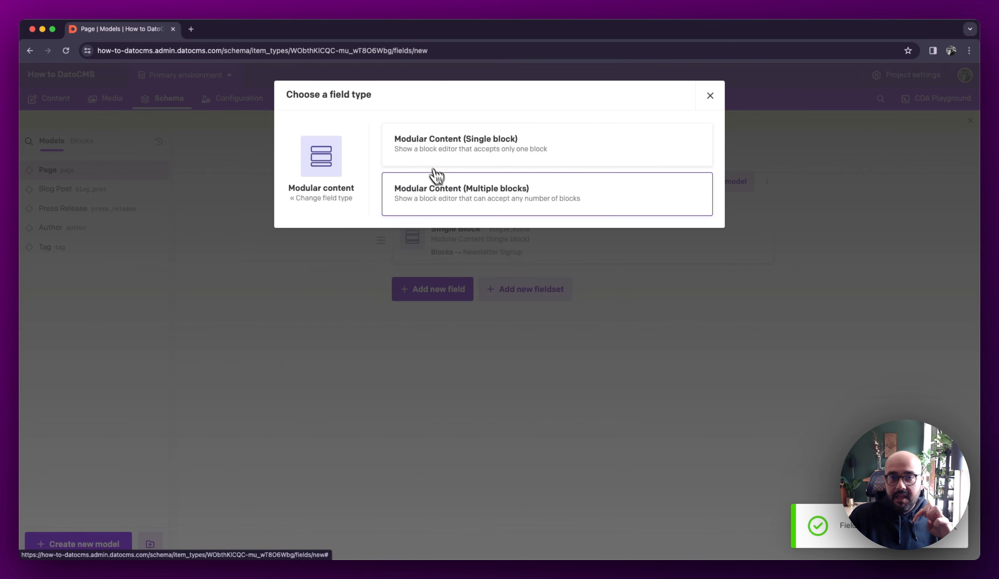
click(496, 208)
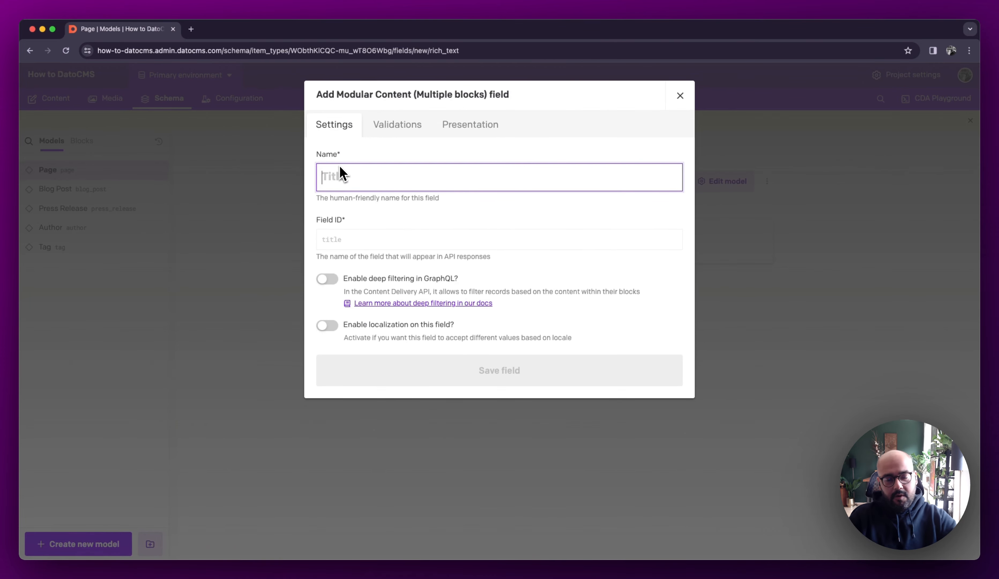
text(Multiple)
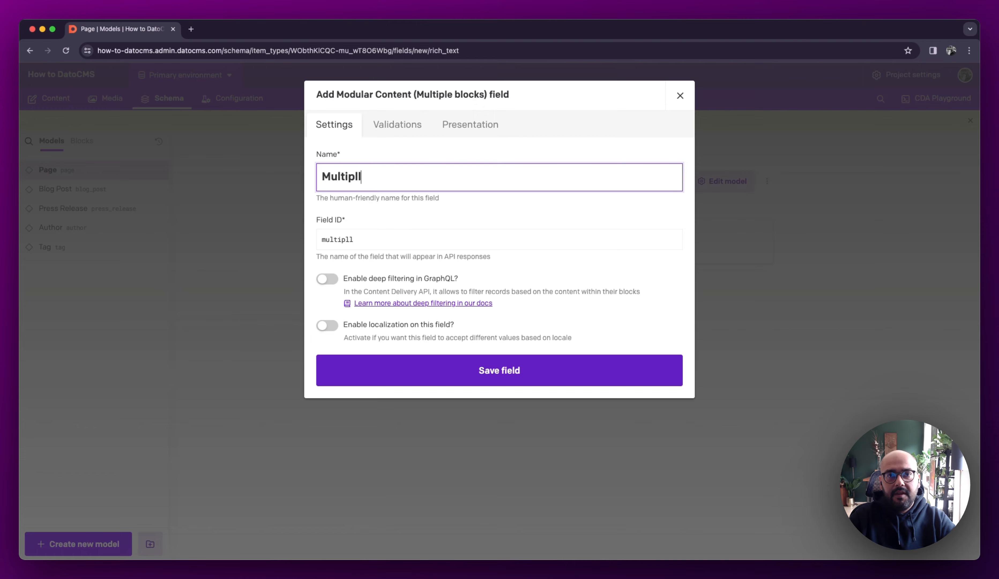
Allow the Industry, Content, Quote, Statistic and Testimonial blocks in the Multiple field's validations
click(386, 127)
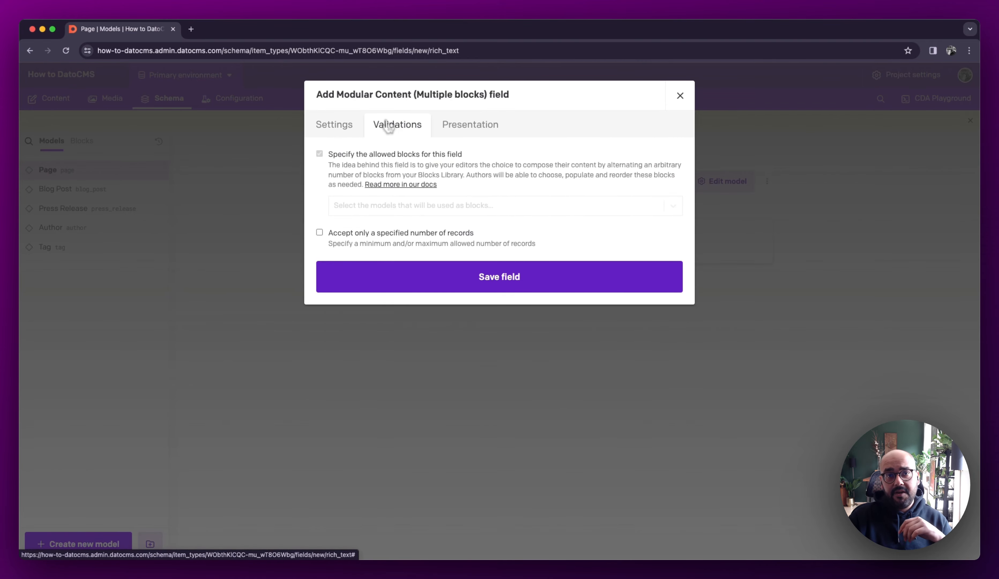
click(361, 209)
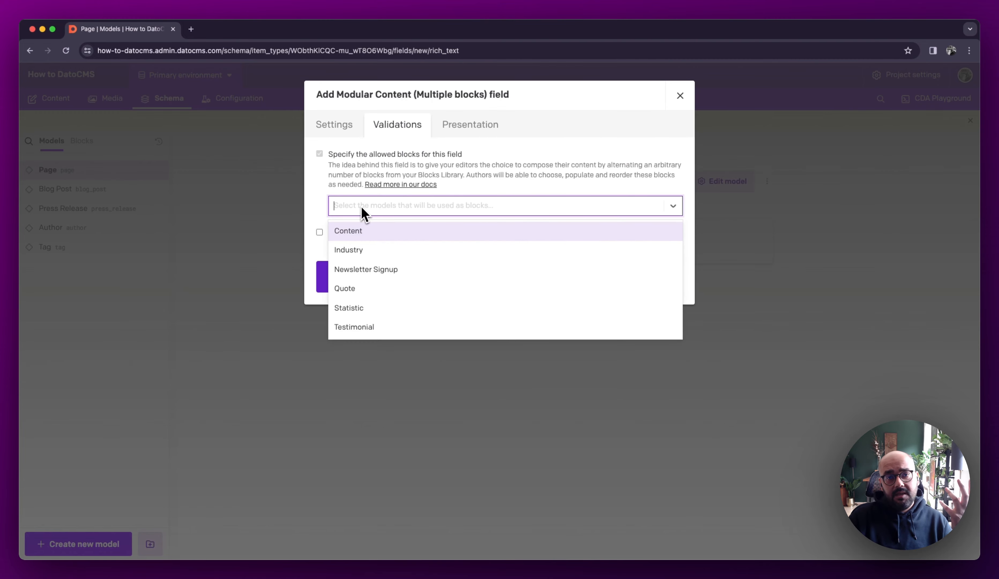
click(400, 253)
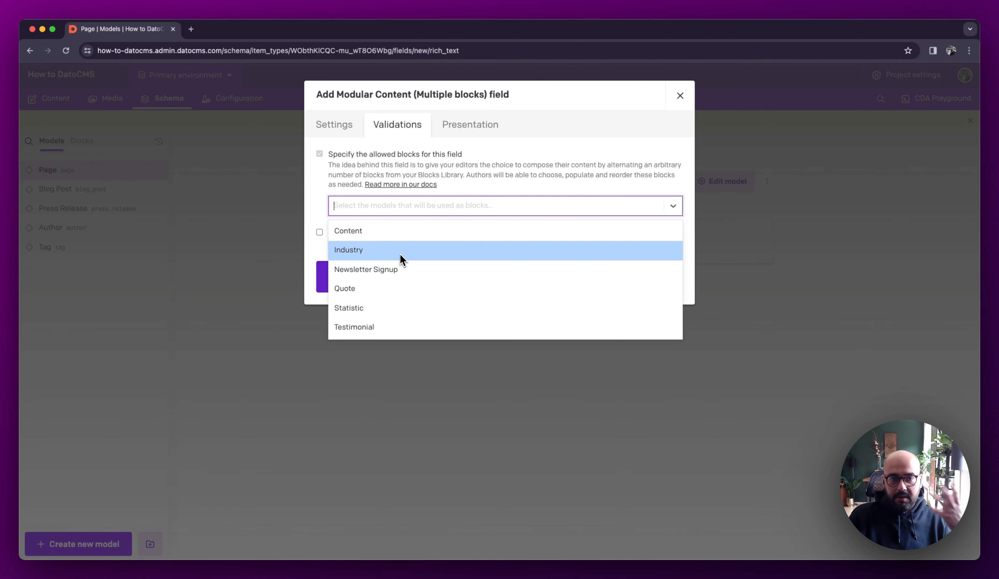
click(422, 231)
click(460, 250)
click(509, 210)
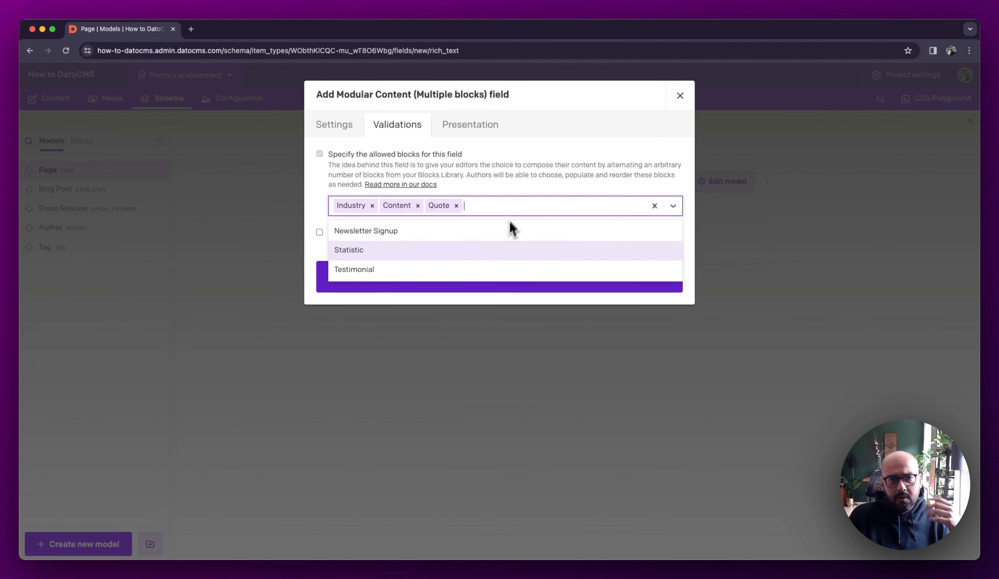
click(497, 247)
click(535, 211)
click(492, 248)
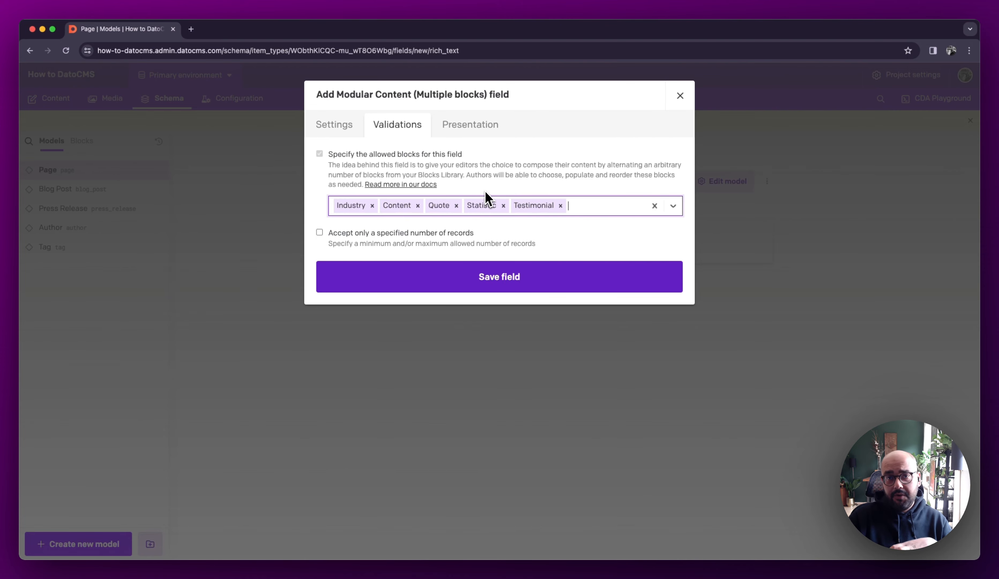
Set the Multiple field to show blocks as collapsed by default and save the field
click(481, 128)
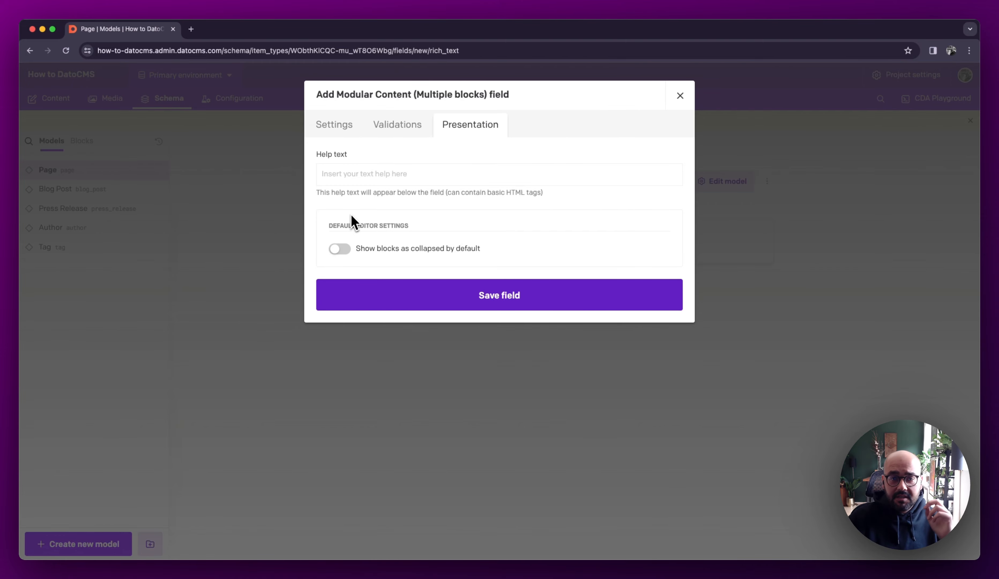
click(343, 259)
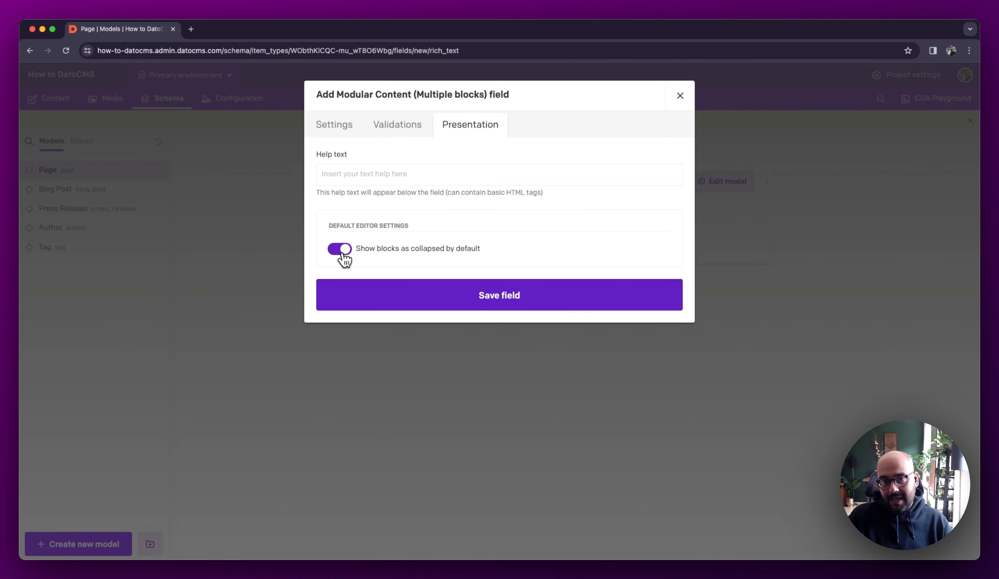
click(530, 308)
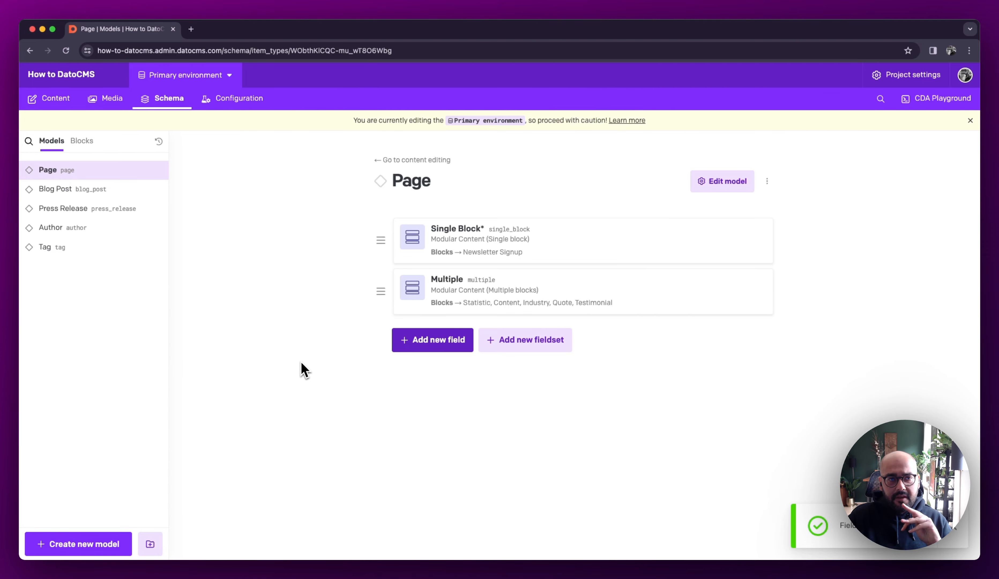
Create a new block named Address in the Blocks Library
click(95, 142)
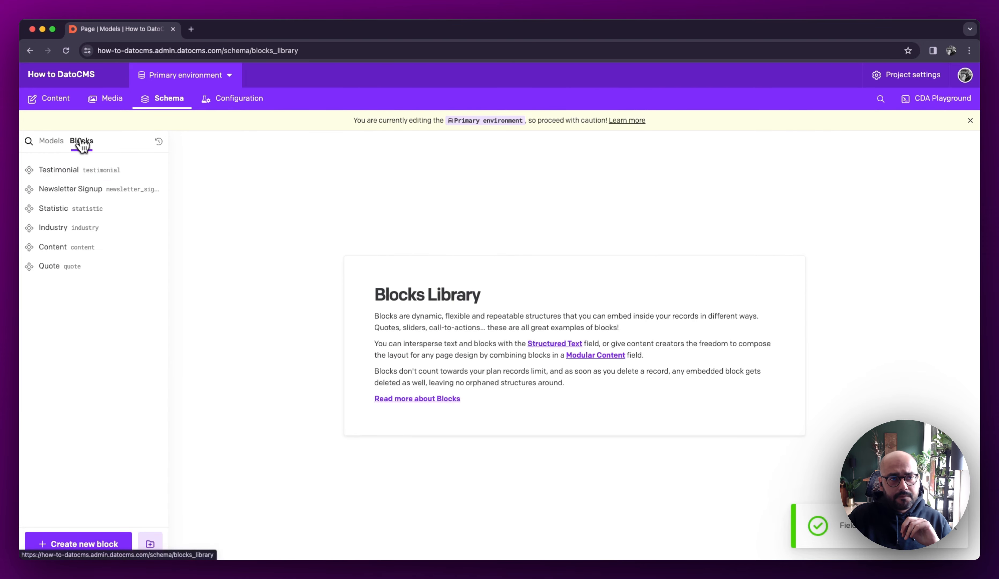
click(106, 544)
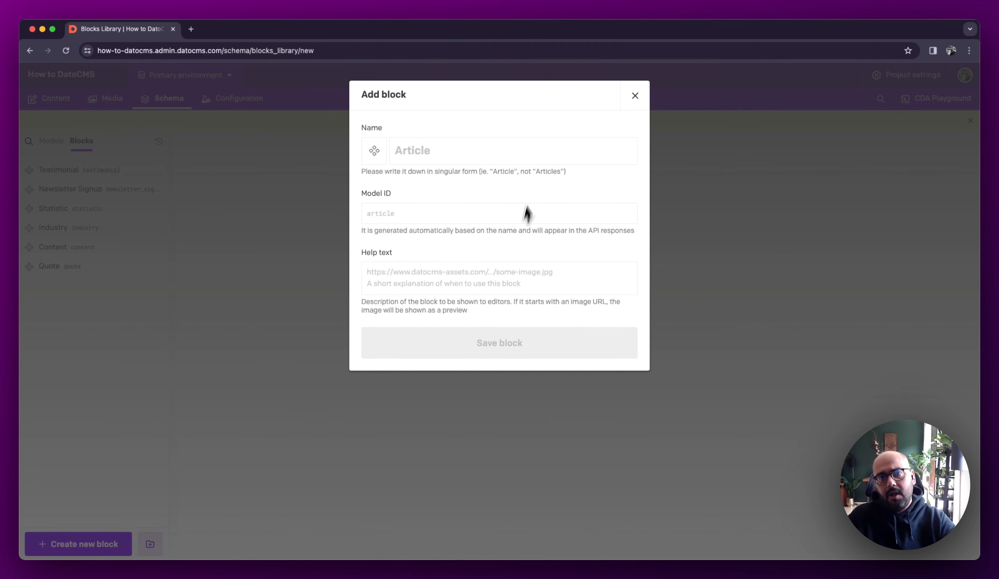
text(Address)
key(Return)
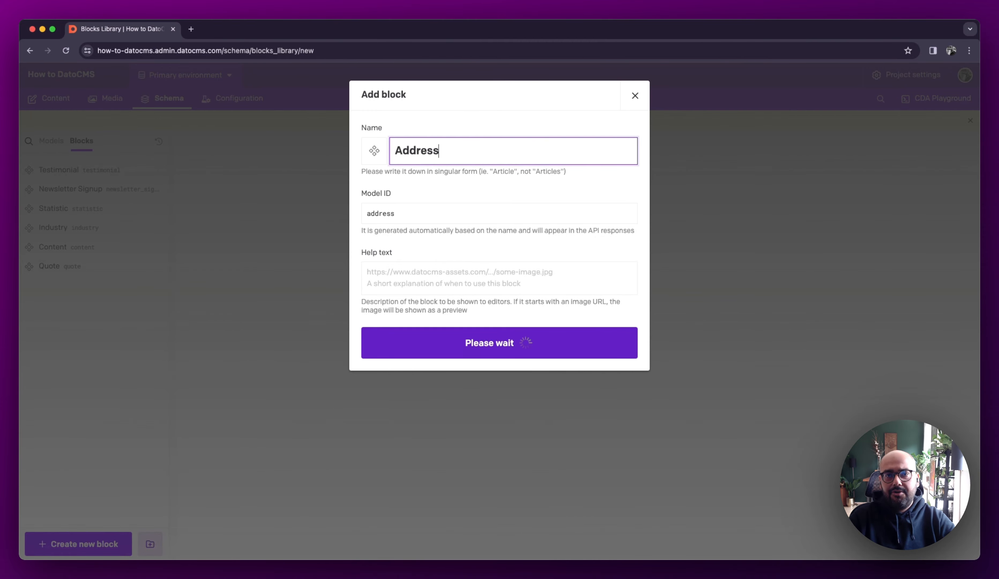
Add a Single-line String field named Title to the Address block
click(605, 312)
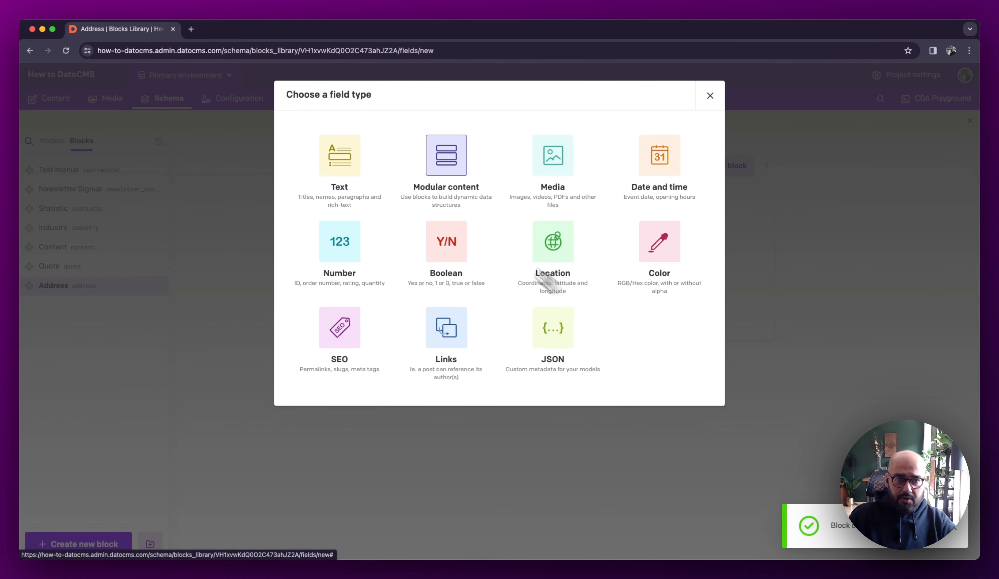
click(353, 171)
click(409, 159)
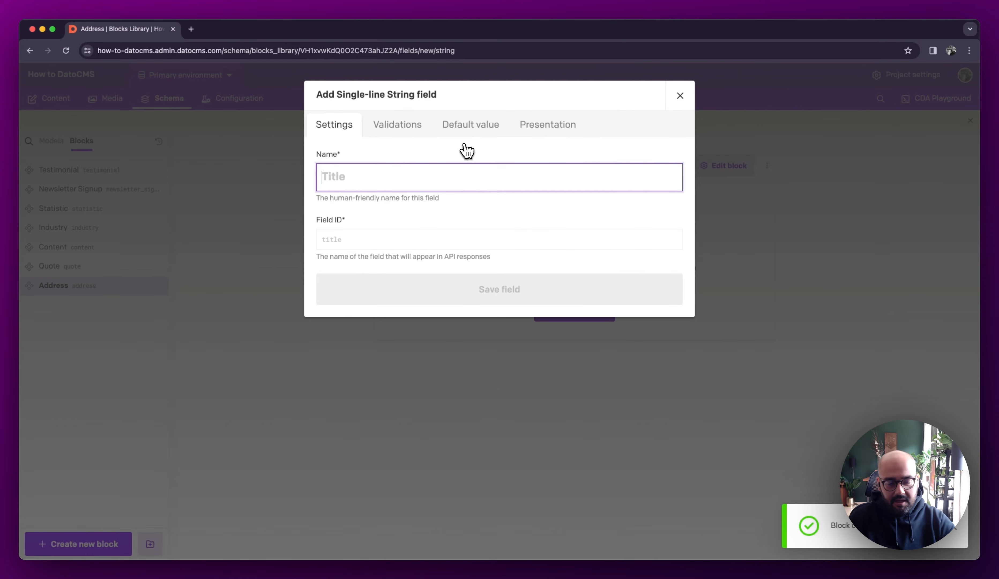
text(Name)
key(super+a)
text(Title)
key(Return)
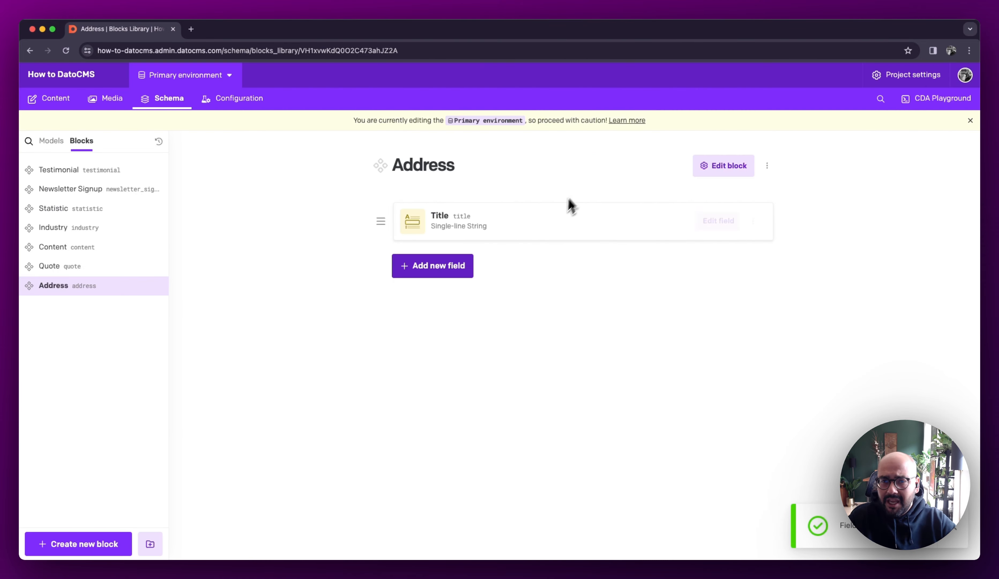
Add a Geolocation field named Address to the Address block
click(453, 269)
click(564, 261)
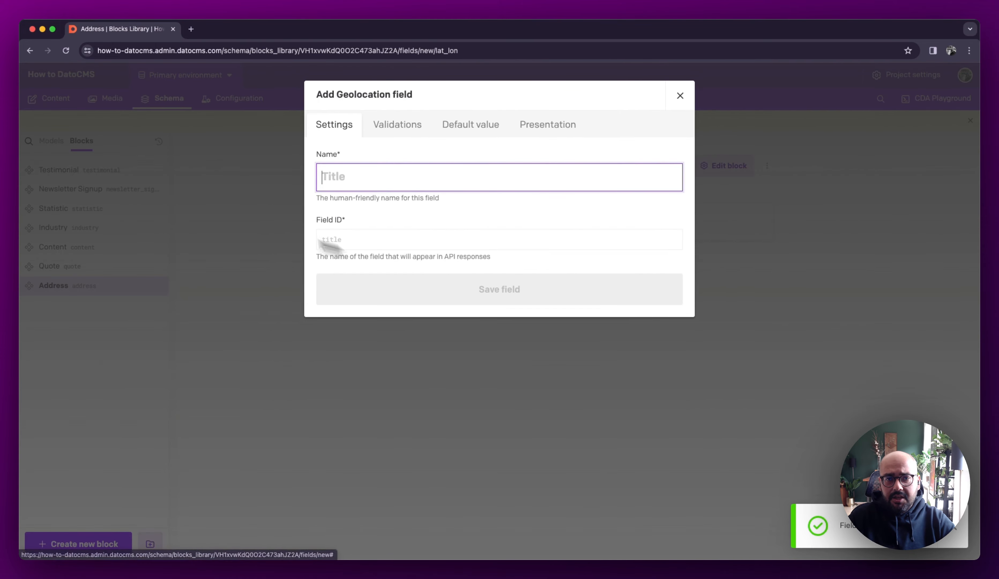
text(Address)
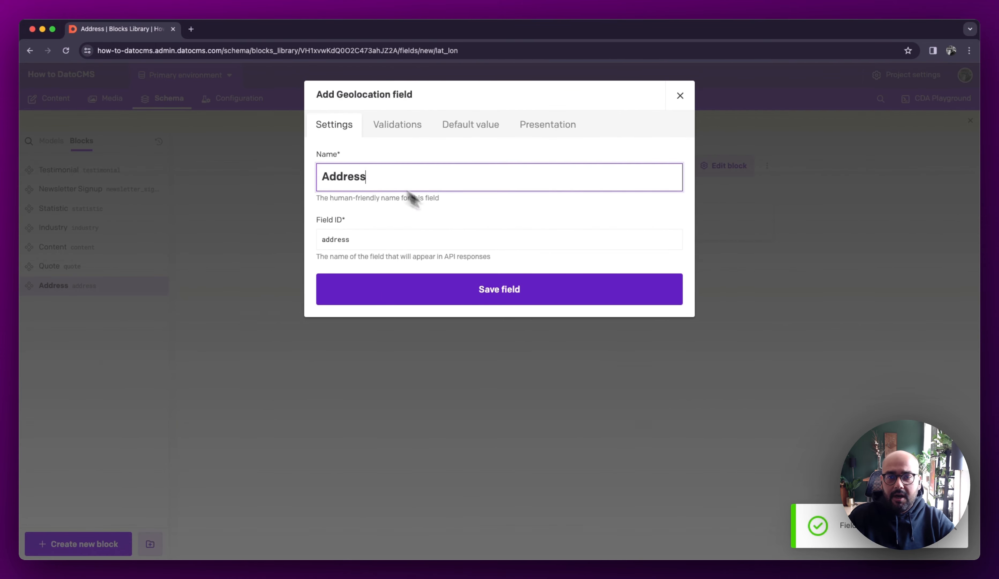
click(486, 295)
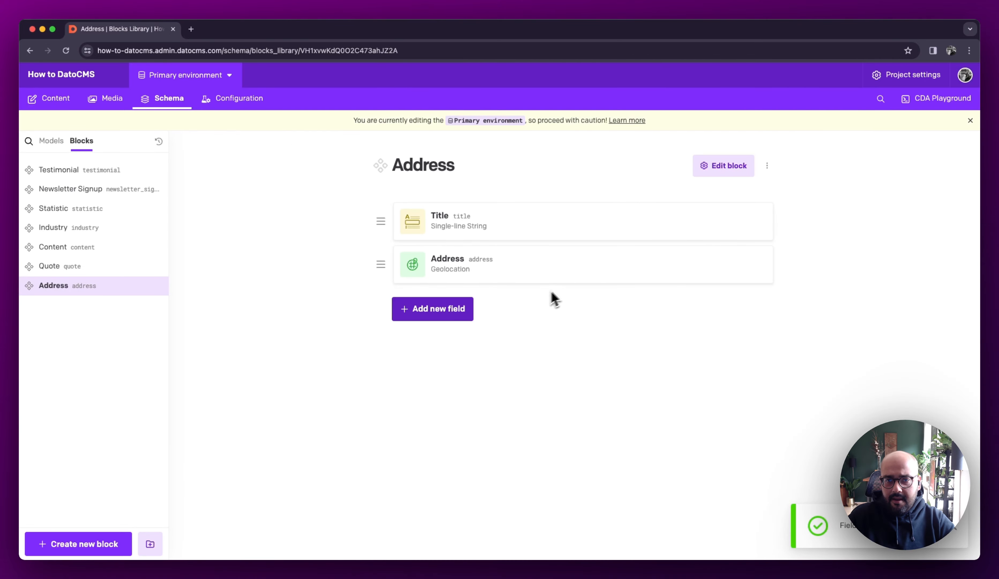
Add a Boolean field named Public Transport to the Address block
click(433, 308)
double_click(450, 269)
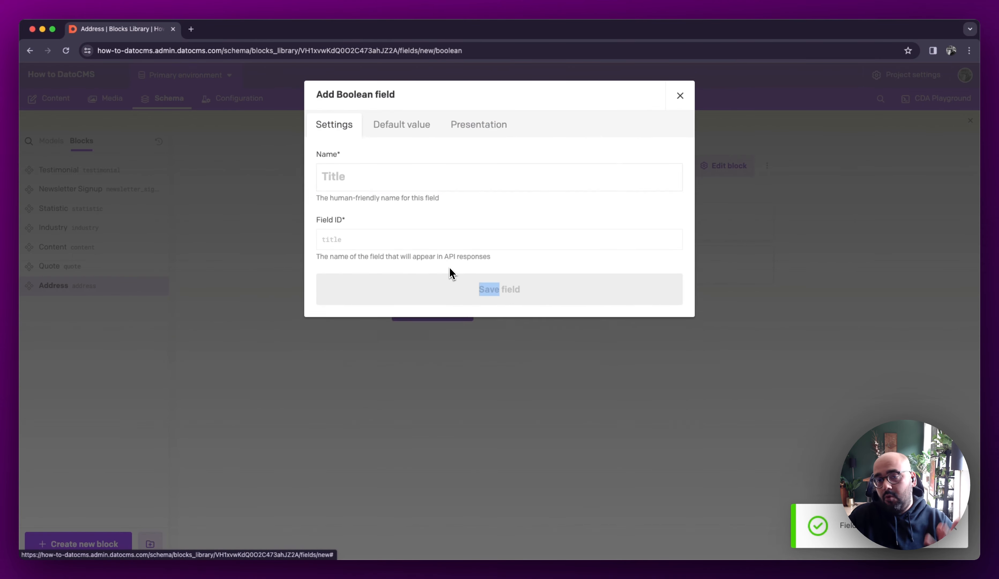
click(372, 183)
text(Pub)
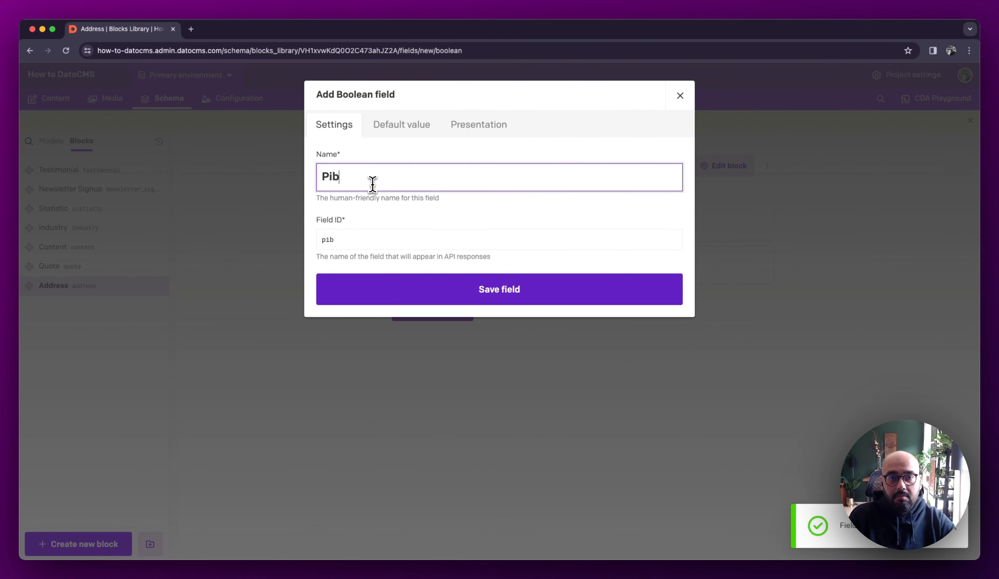
text(lic Transport)
key(Tab)
click(501, 288)
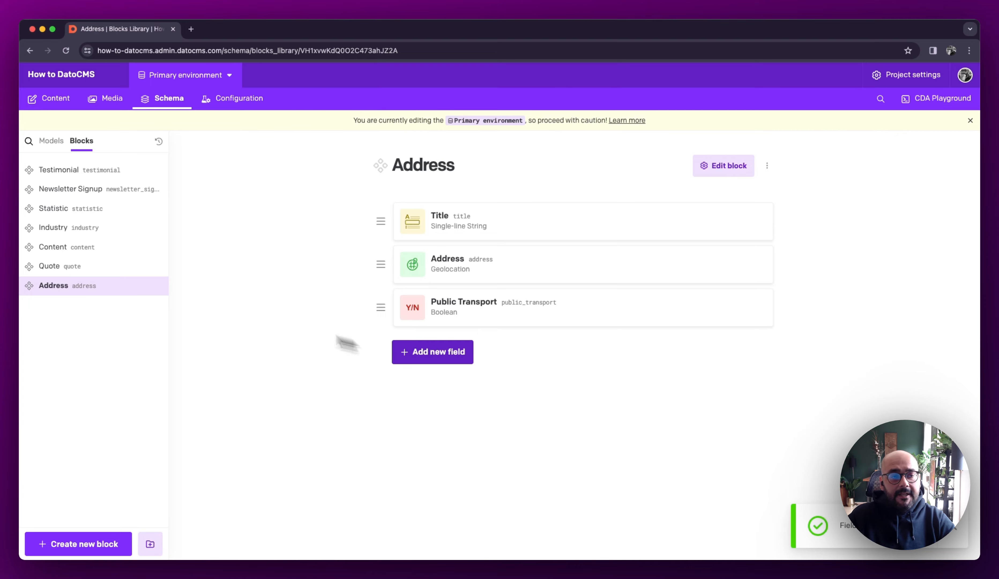
Create a new model named Office Location
click(51, 141)
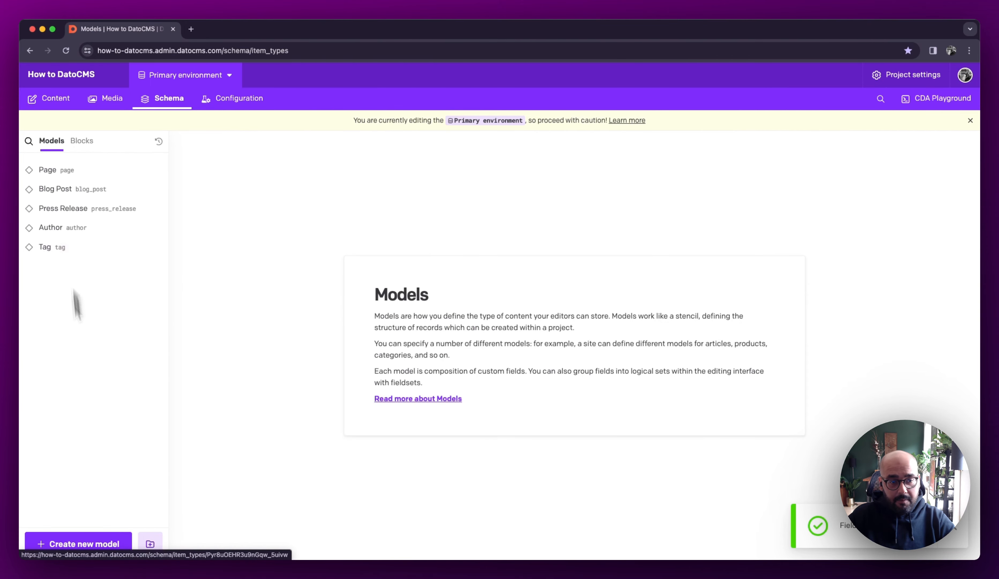
click(97, 544)
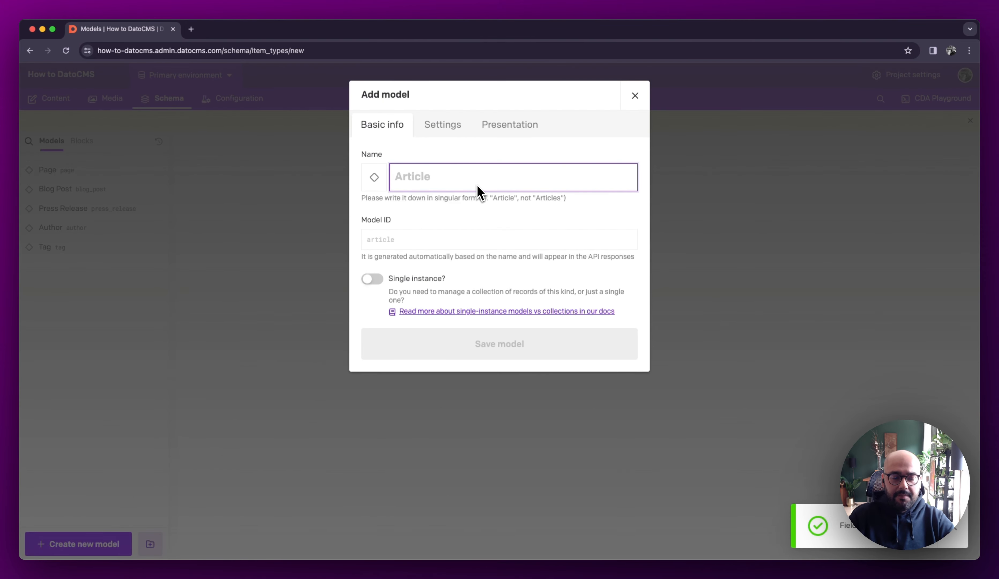
text(Press)
key(super+a)
key(BackSpace)
text(Office Location)
key(Return)
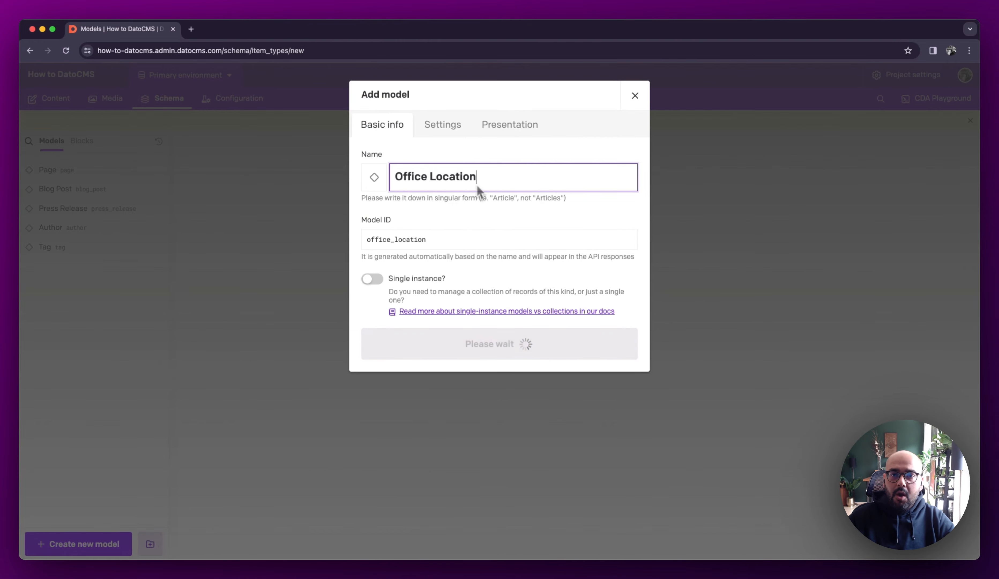
Add a Single-line String field named HQ Name to the Office Location model
click(572, 323)
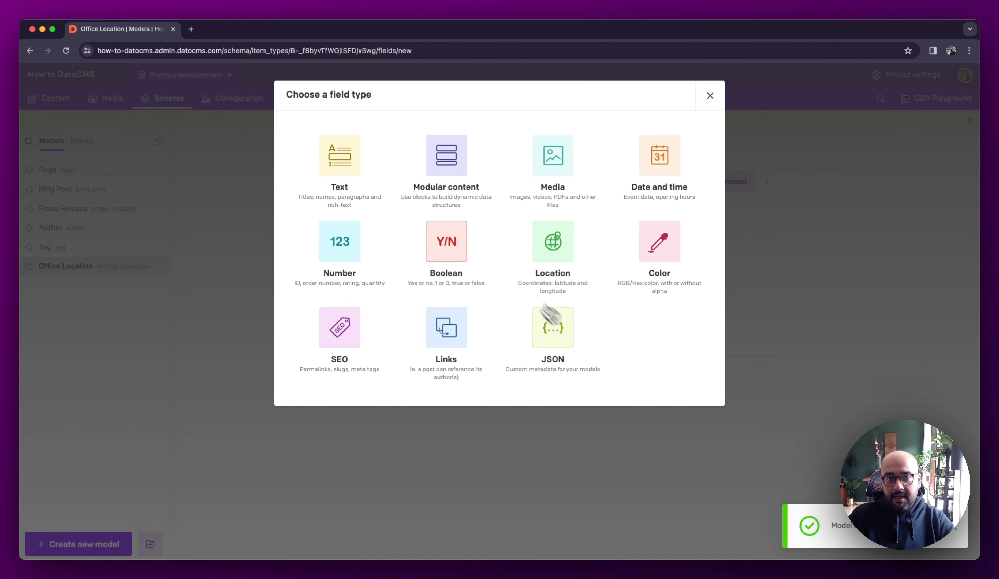
click(346, 181)
click(404, 157)
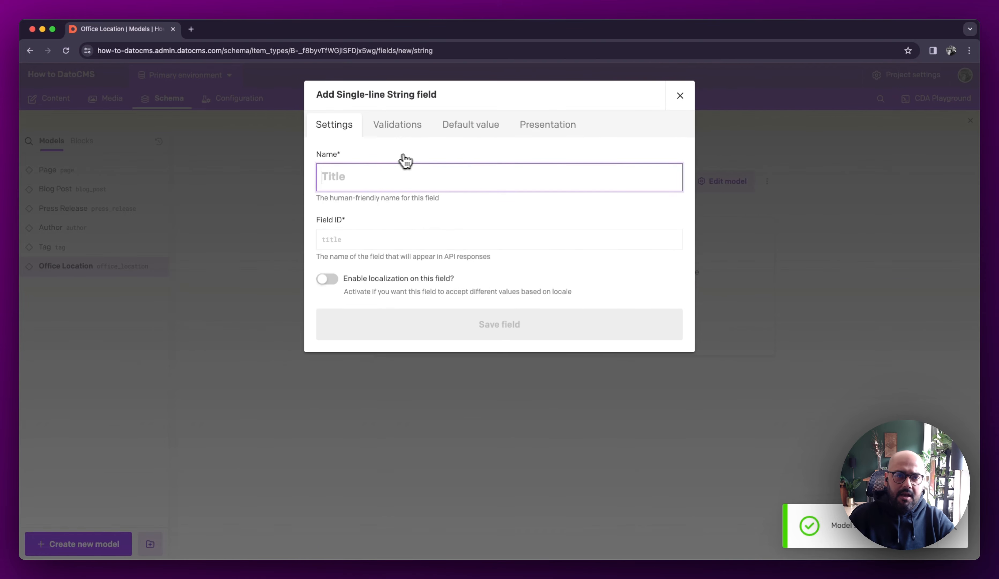
text(HQ Name)
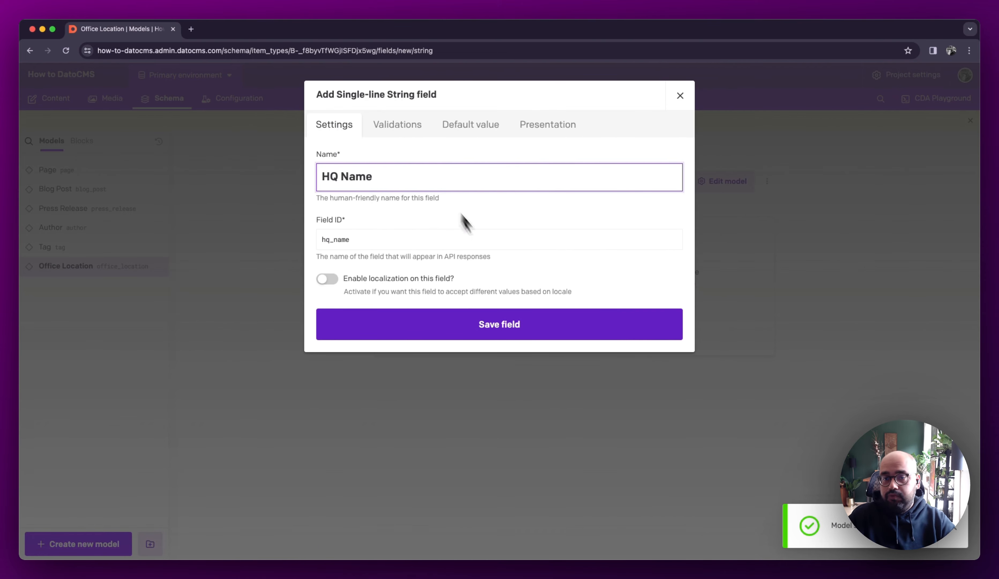
click(510, 325)
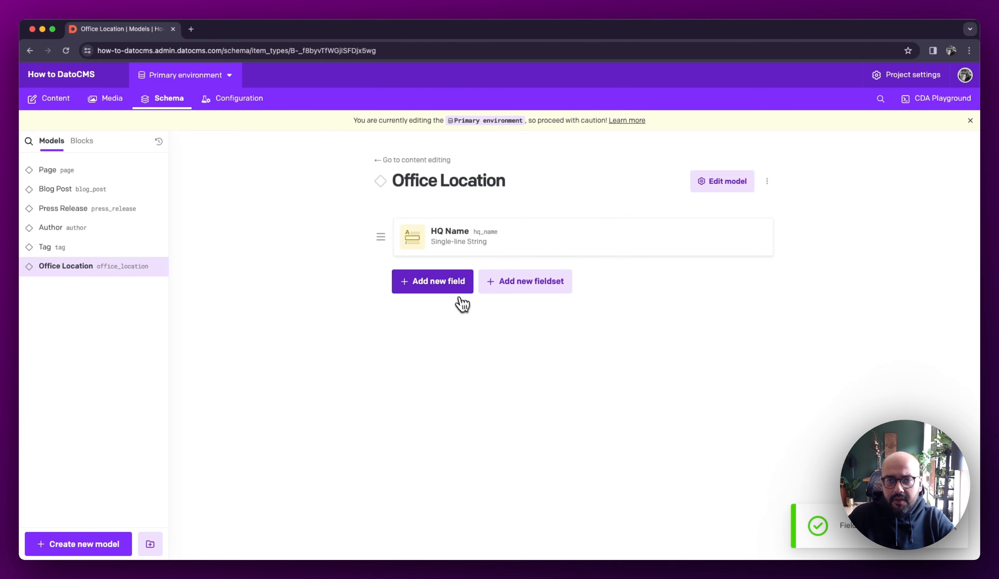
click(457, 287)
click(331, 167)
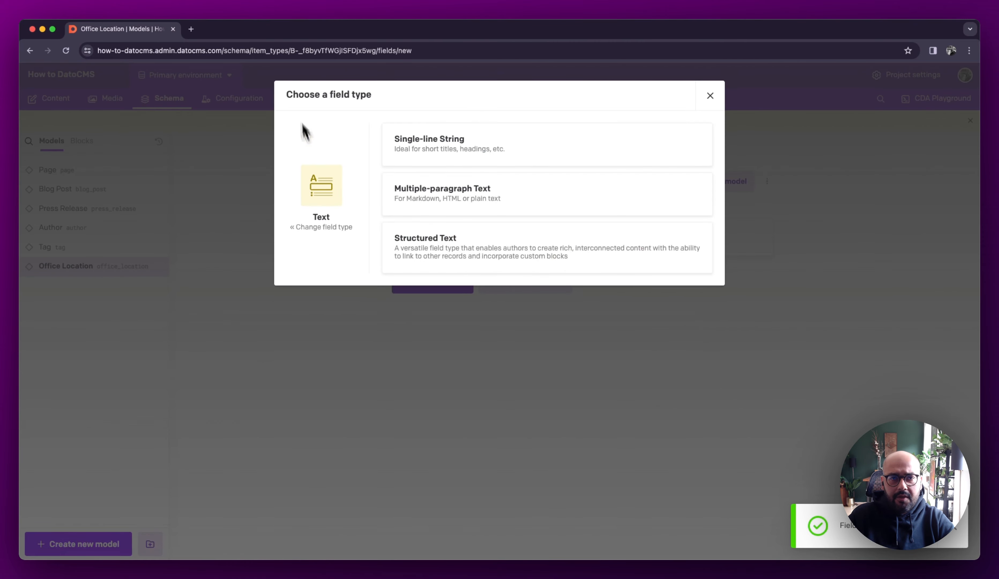
click(508, 300)
Add a Boolean field named Satellite to the Office Location model
click(463, 284)
click(449, 254)
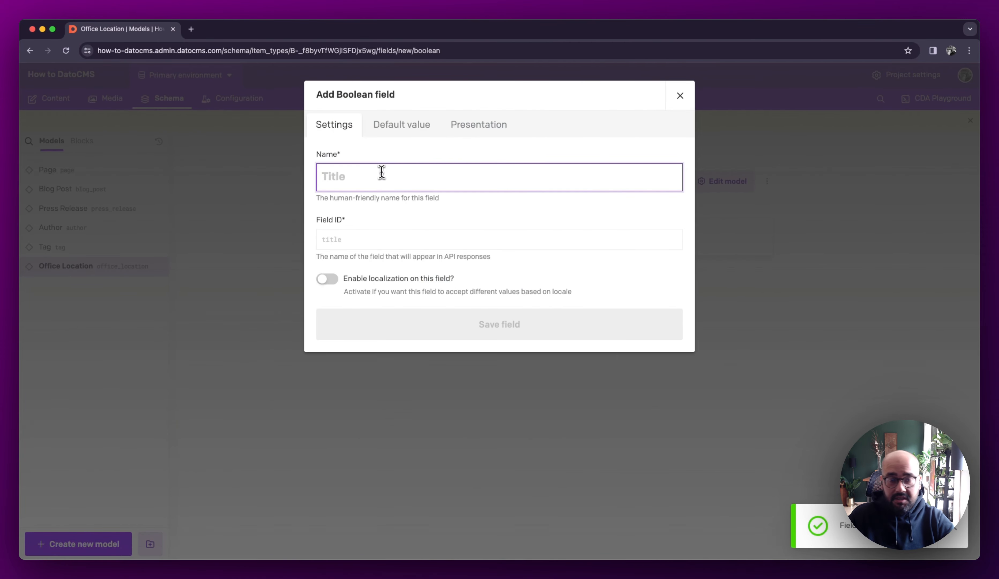
text(Satellite)
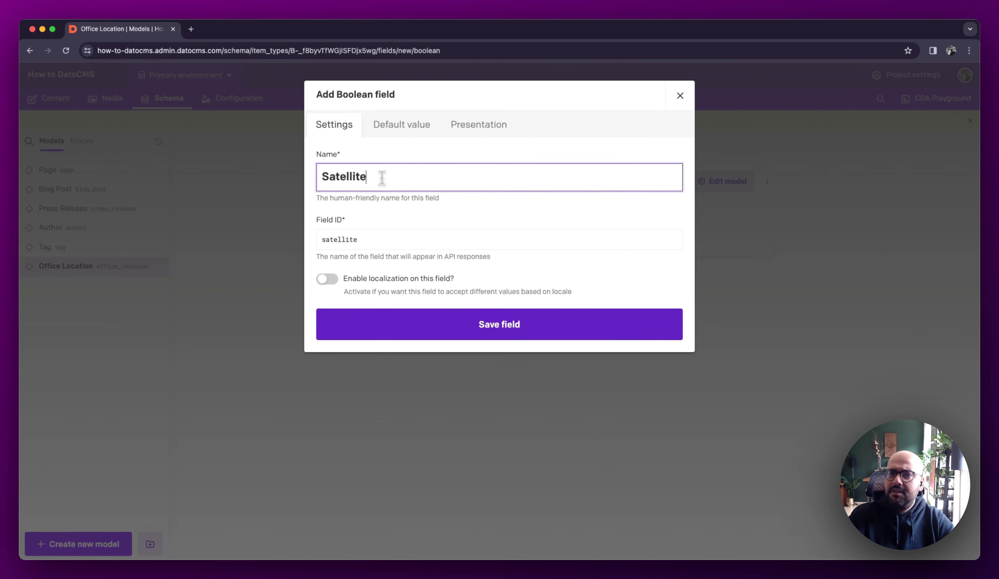
click(527, 323)
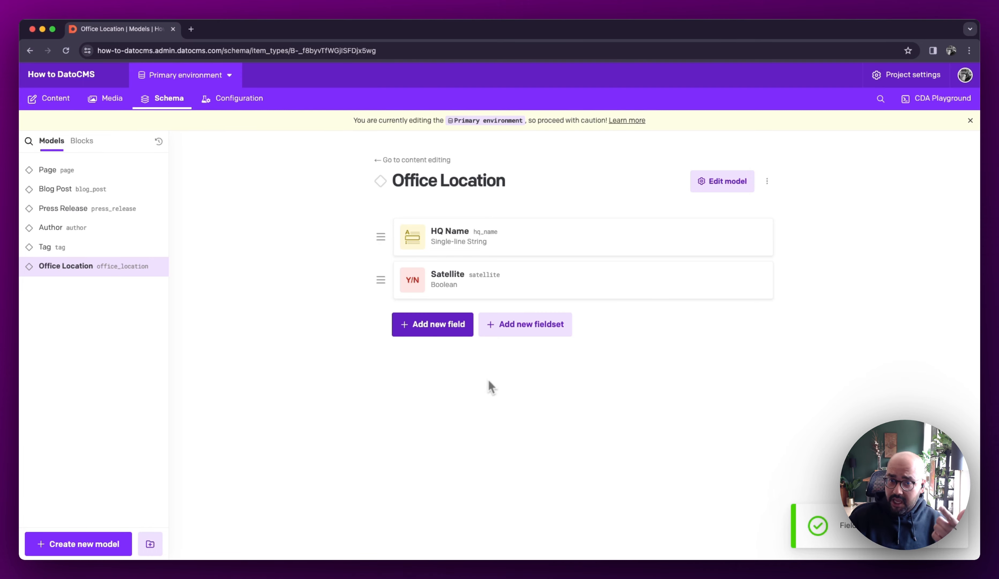
Set up a Modular Content (Single block) field named Address on the Office Location model, allowing only the Address block
click(465, 333)
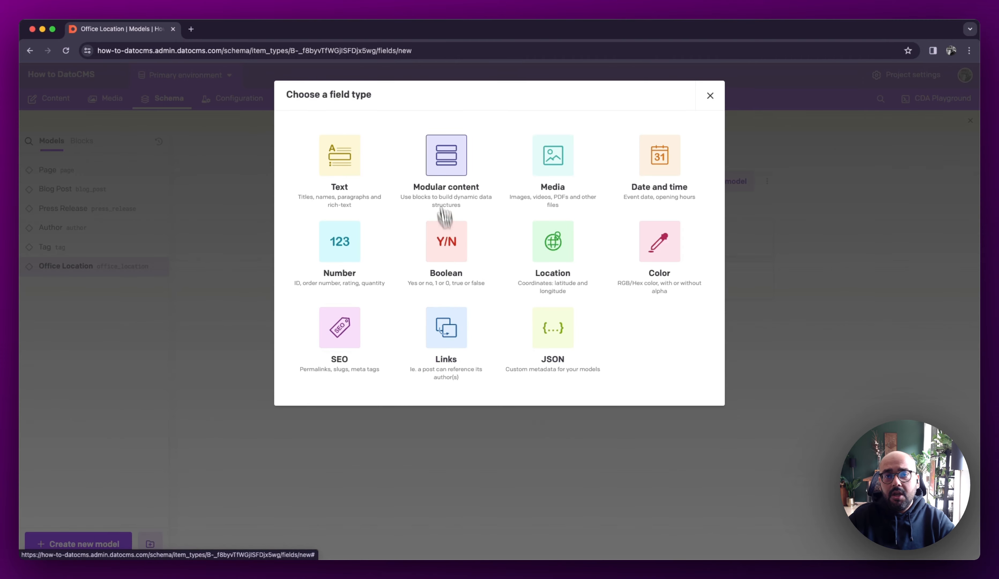
click(437, 168)
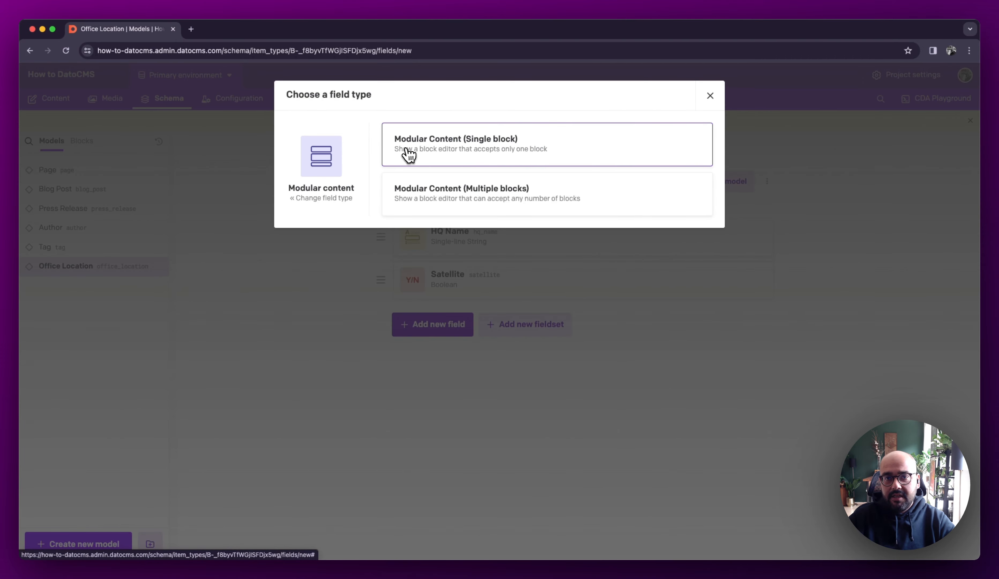
click(469, 162)
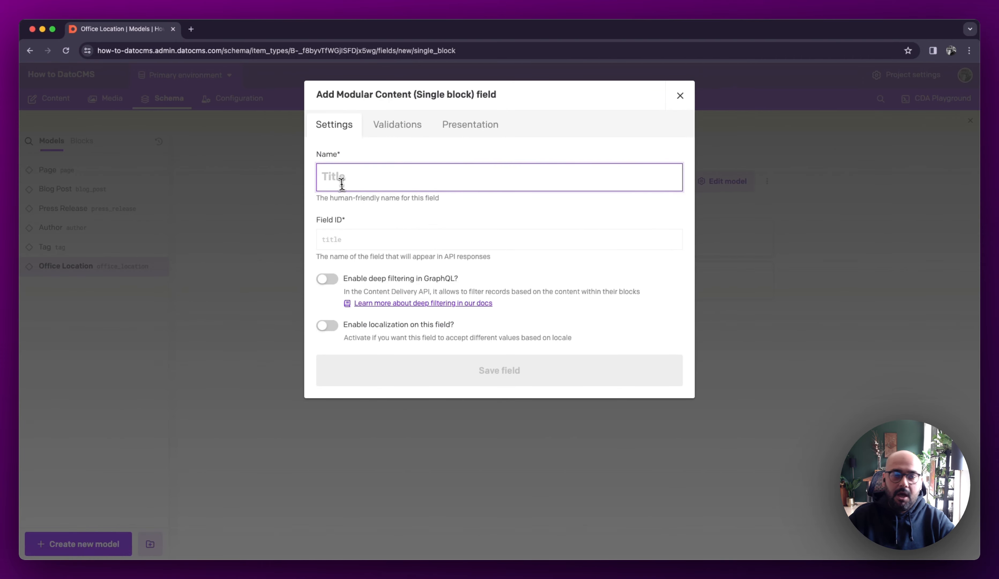
text(Address)
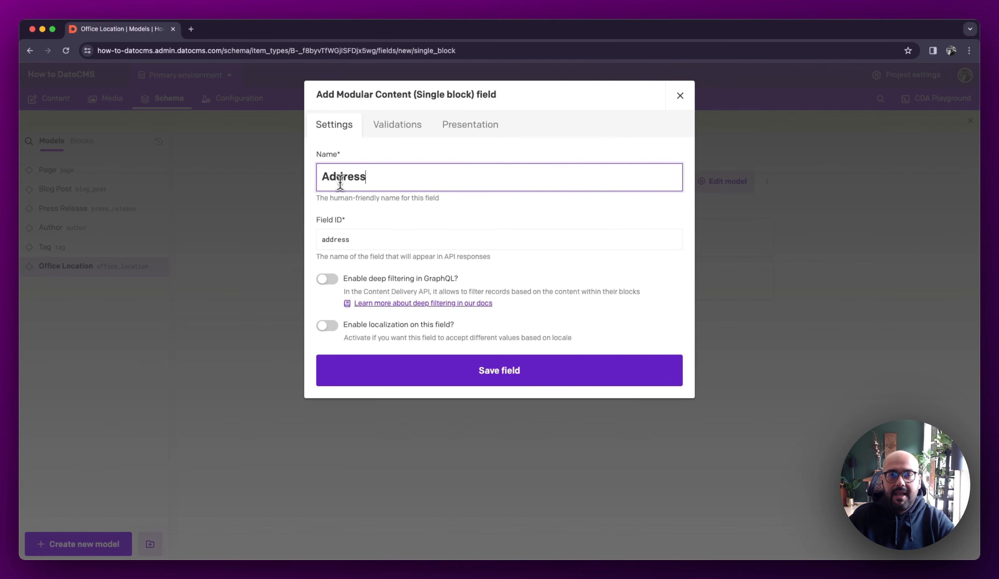
click(412, 132)
click(384, 187)
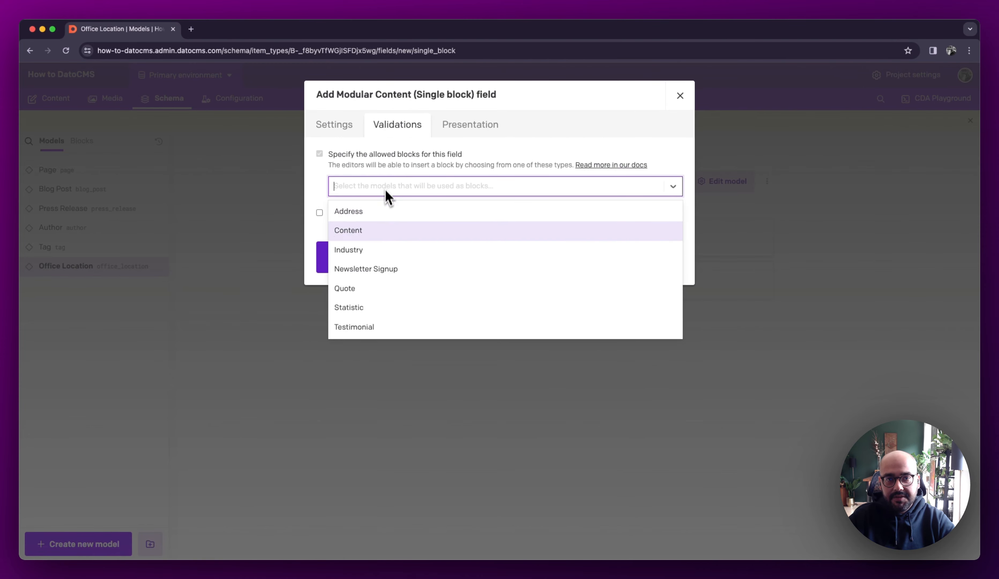
click(382, 217)
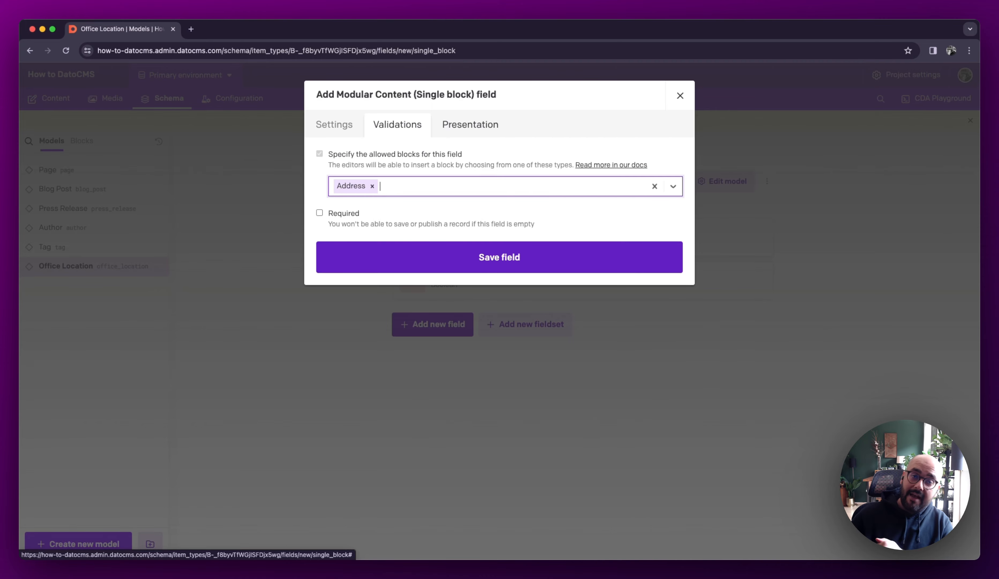
Give the Address field the Frameless editor, make it required, and save the field
click(464, 127)
click(473, 264)
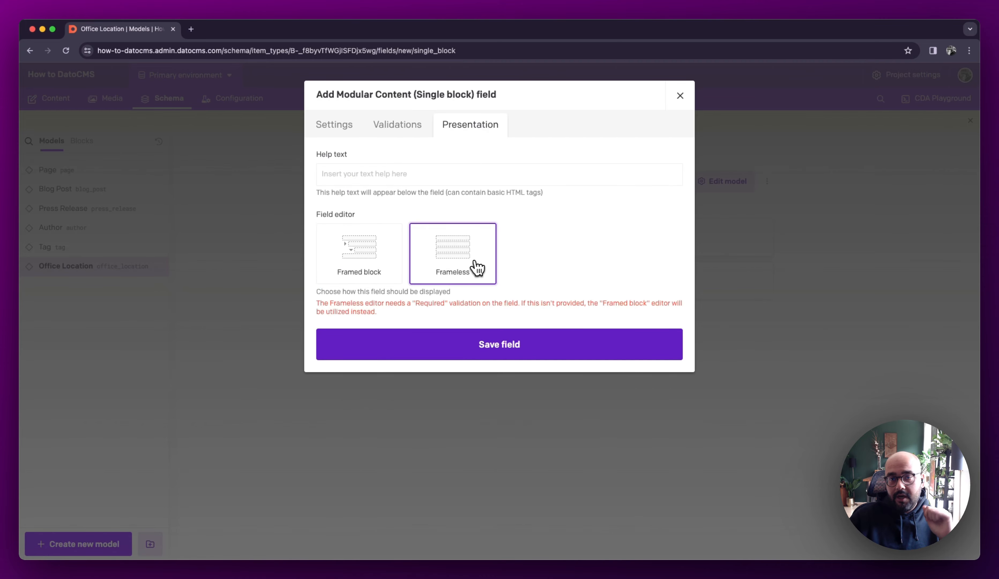
click(398, 124)
click(345, 215)
click(463, 127)
click(513, 324)
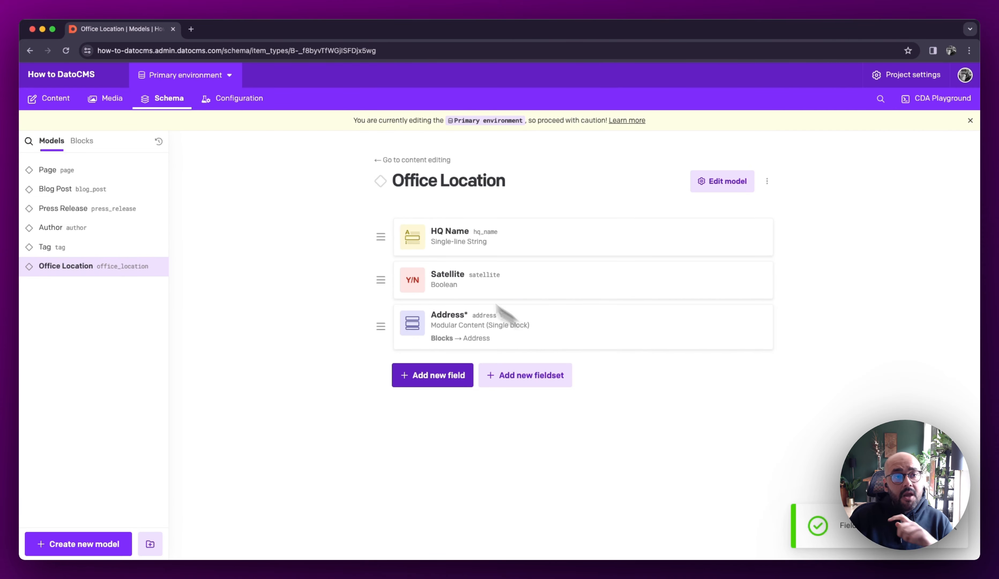
Create a new model named Case Study
click(105, 549)
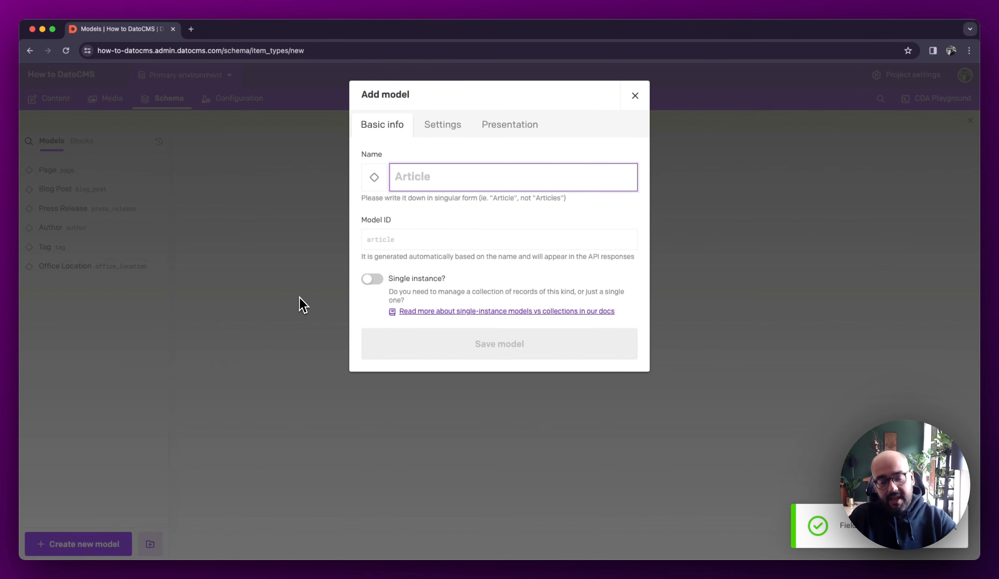
text(Case Styud)
key(BackSpace)
key(BackSpace)
key(BackSpace)
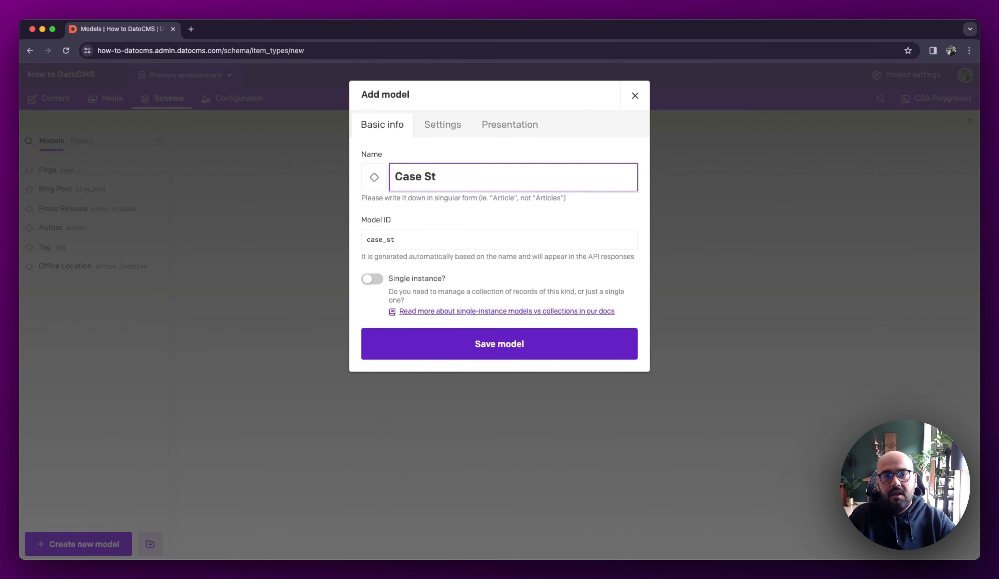
text(udy)
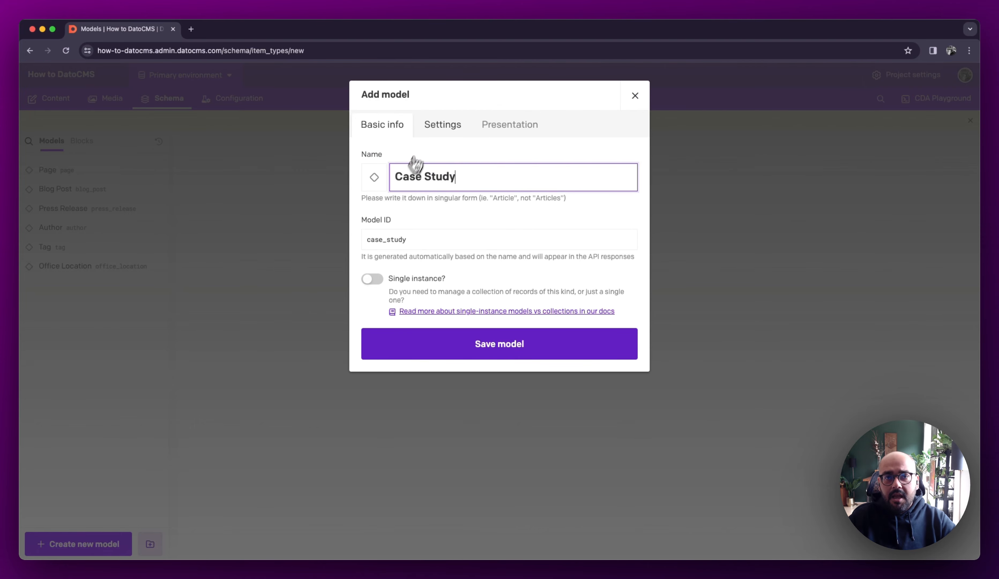
click(429, 131)
click(406, 133)
click(486, 349)
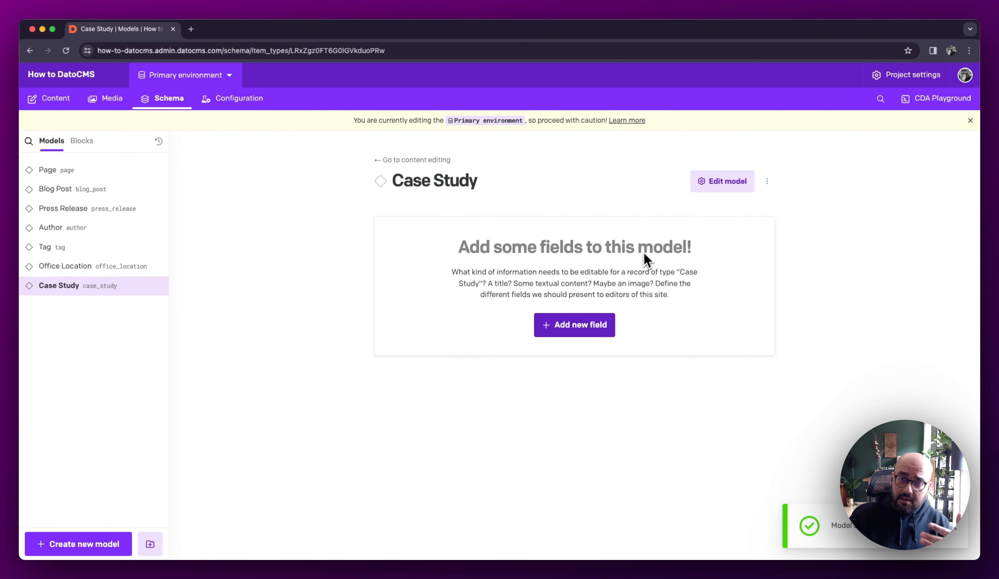
Add a Single-line String field named Title to the Case Study model
click(598, 327)
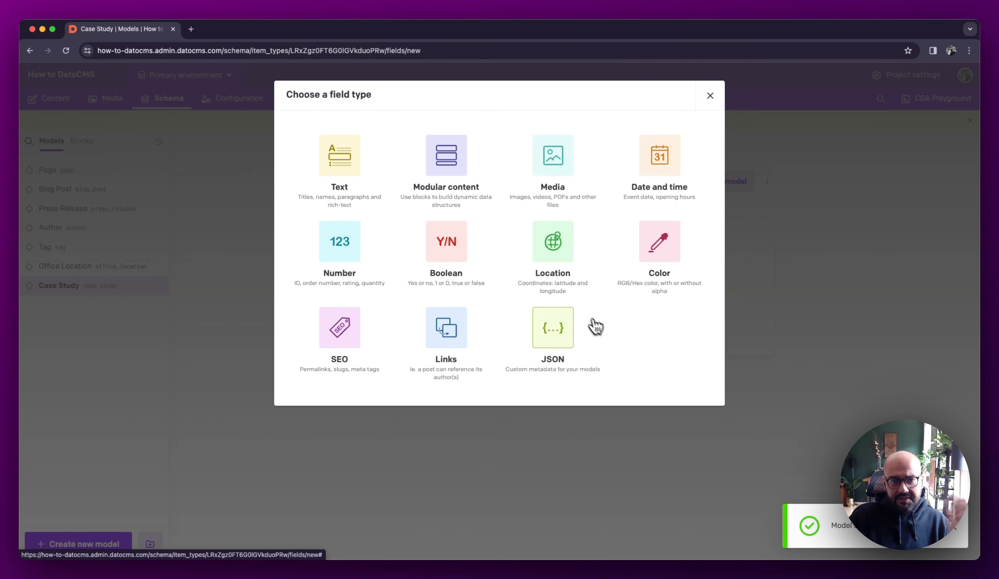
click(365, 177)
click(453, 147)
text(Title)
key(Return)
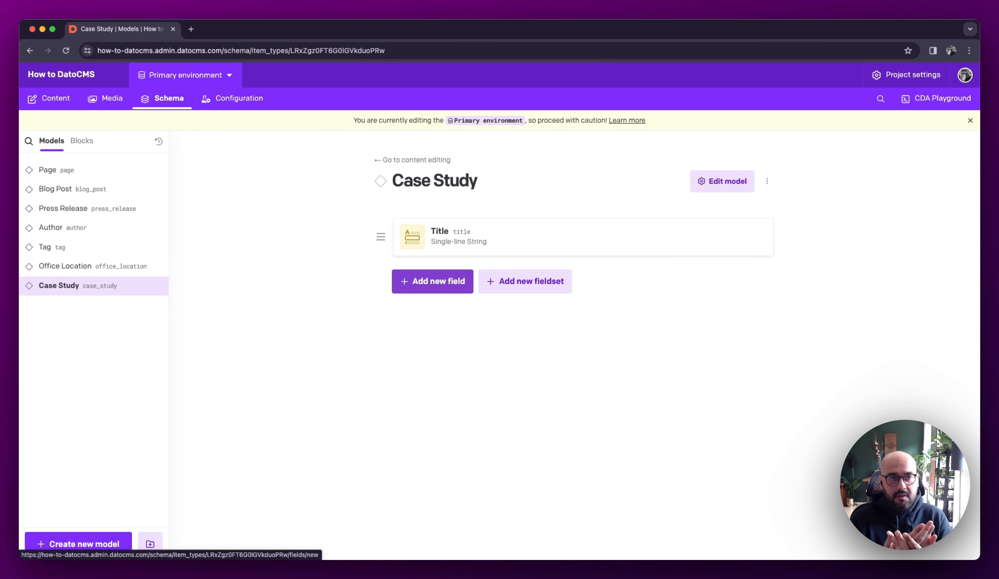
Start a Modular Content (Multiple blocks) field named Case Study Content on the Case Study model
click(424, 283)
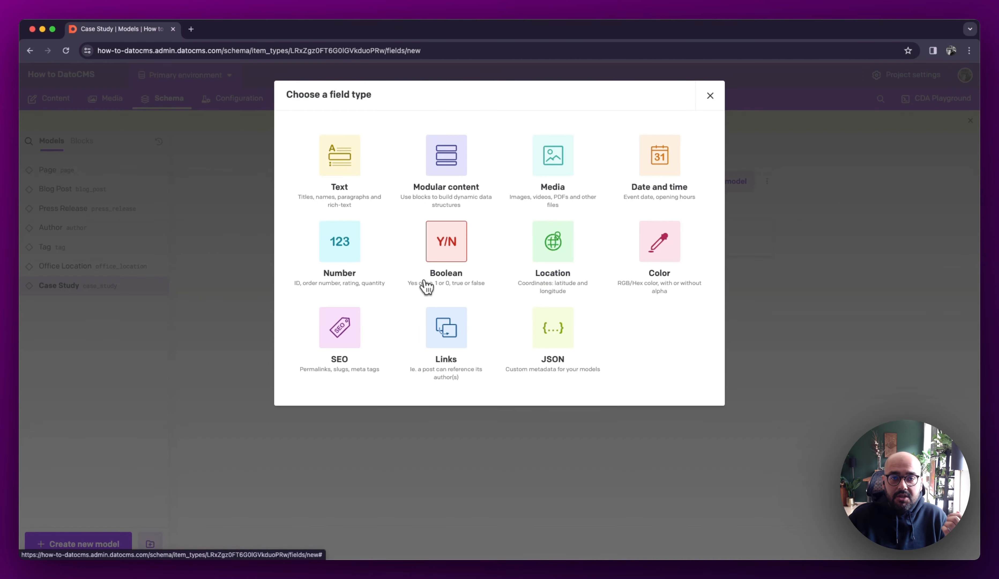
click(462, 193)
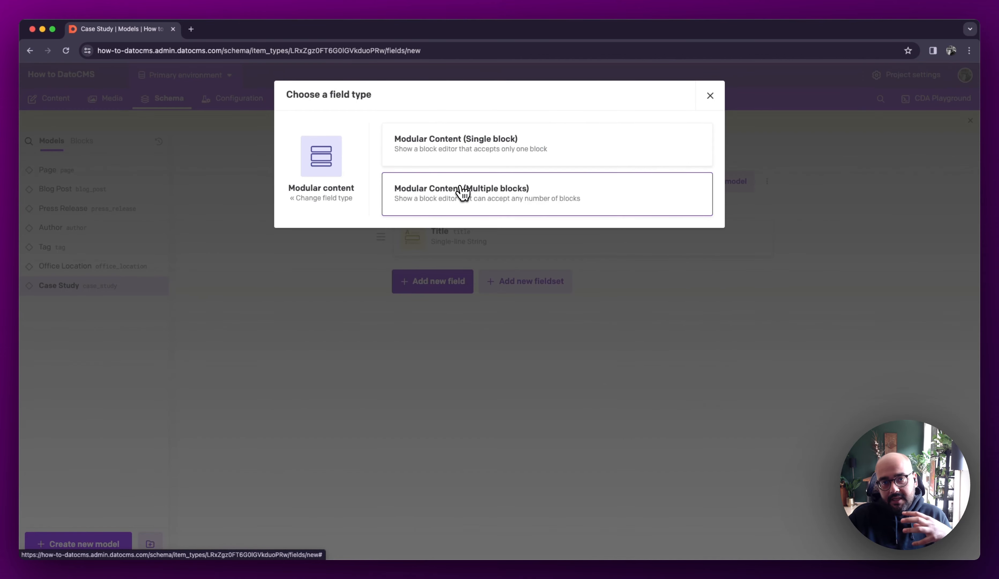
click(423, 197)
text(C)
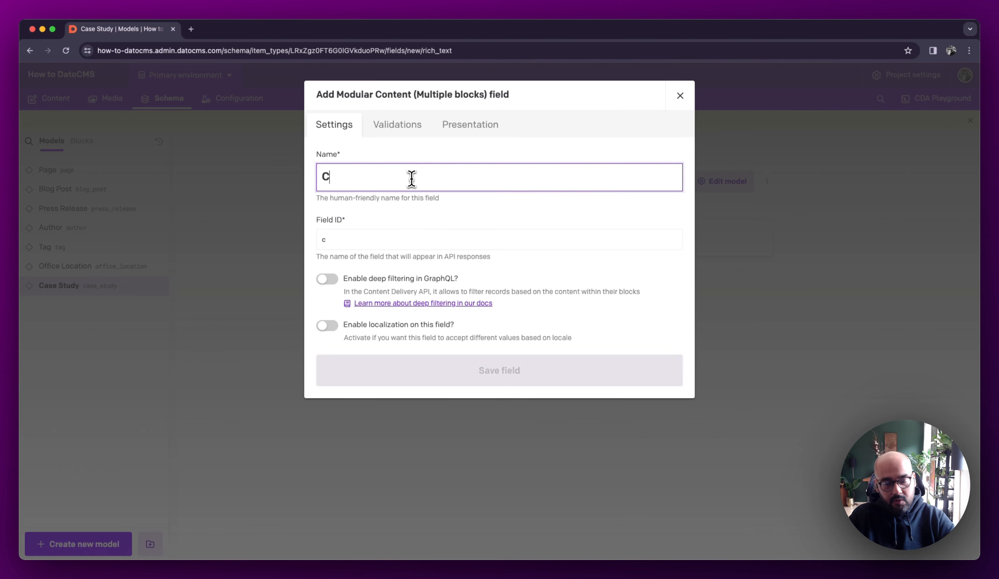
text(ase Study Content)
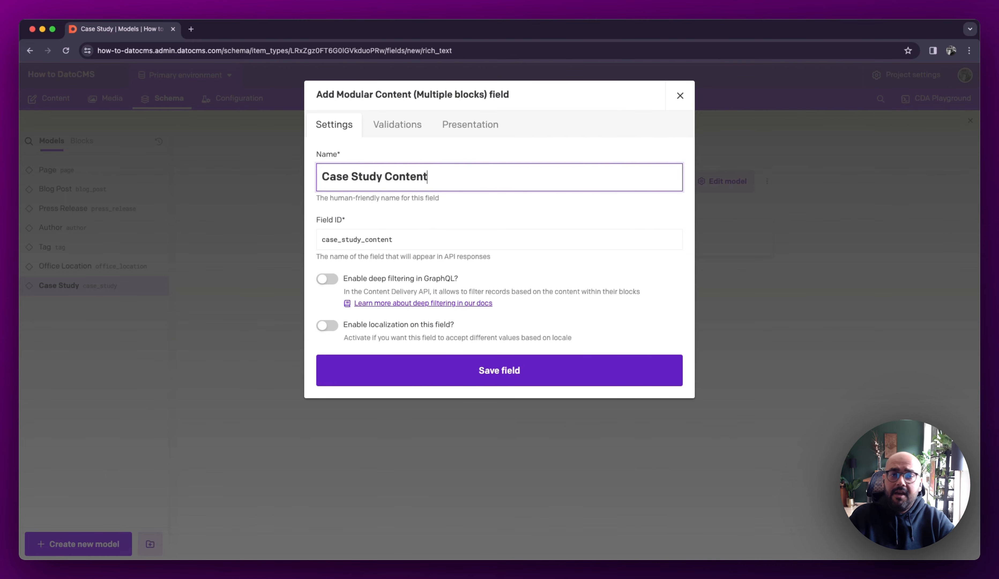
Allow the Content, Industry, Quote, Testimonial and Statistic blocks in the Case Study Content field and save the field
click(395, 125)
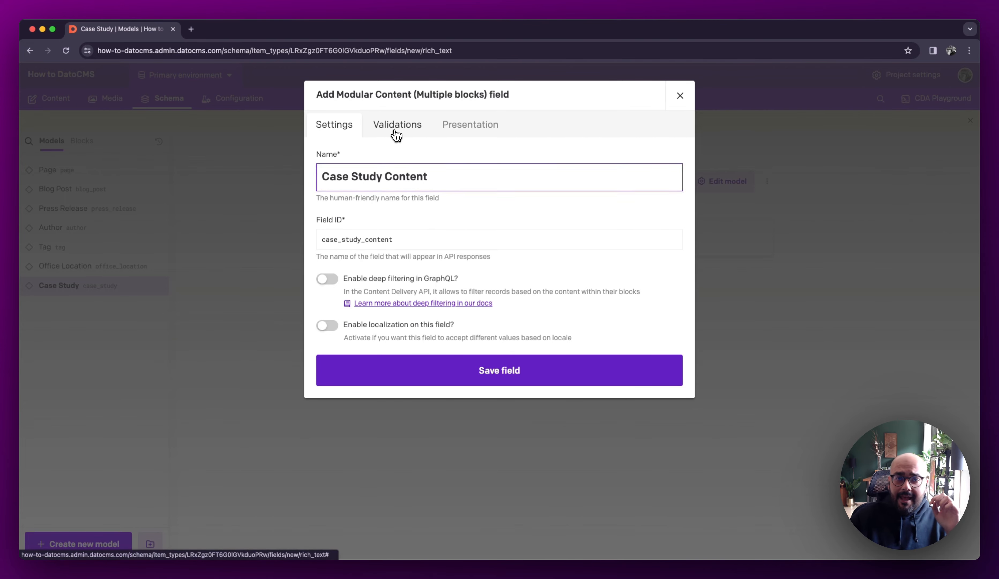
click(402, 206)
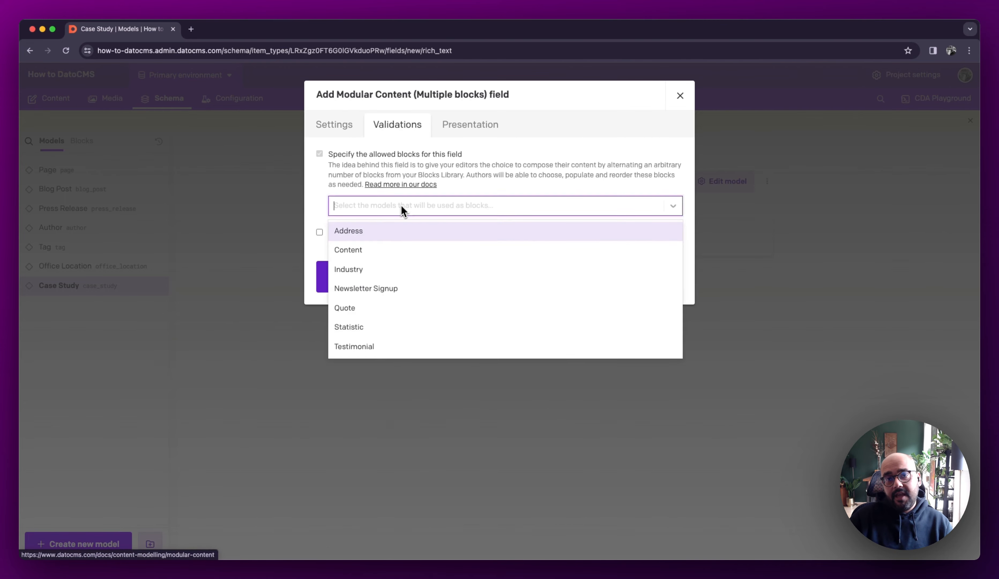
click(388, 250)
click(430, 207)
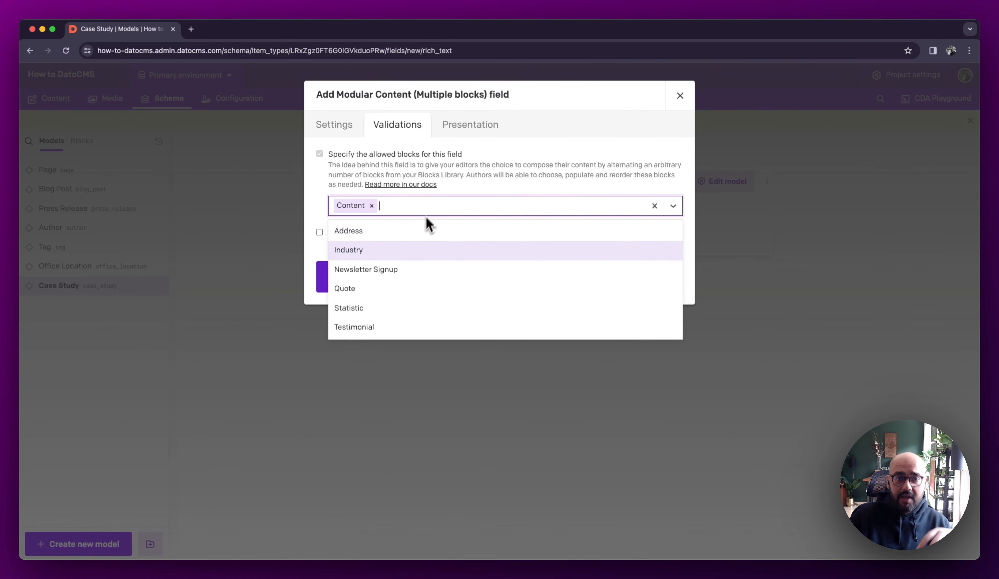
click(418, 254)
click(451, 214)
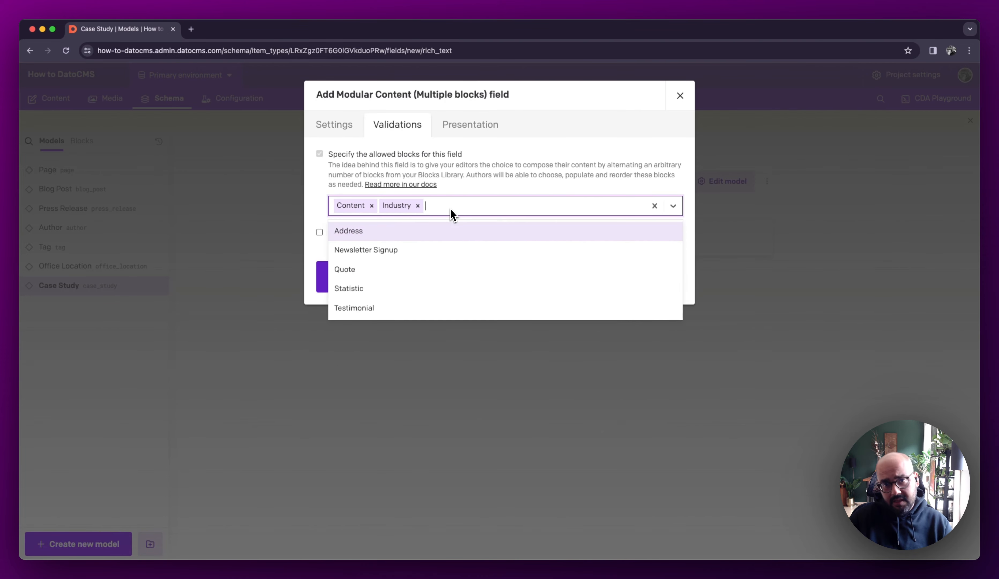
click(428, 278)
click(495, 210)
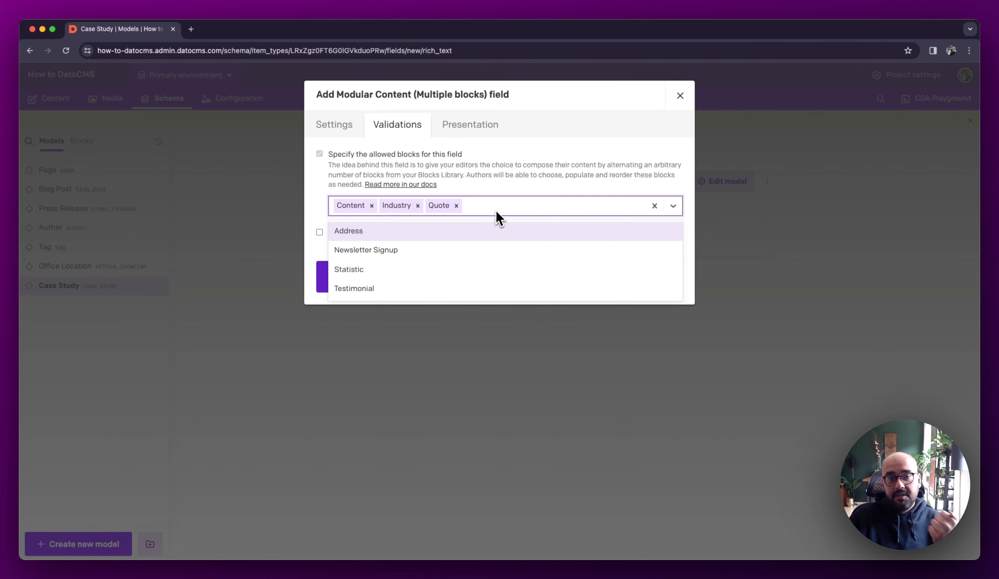
click(436, 290)
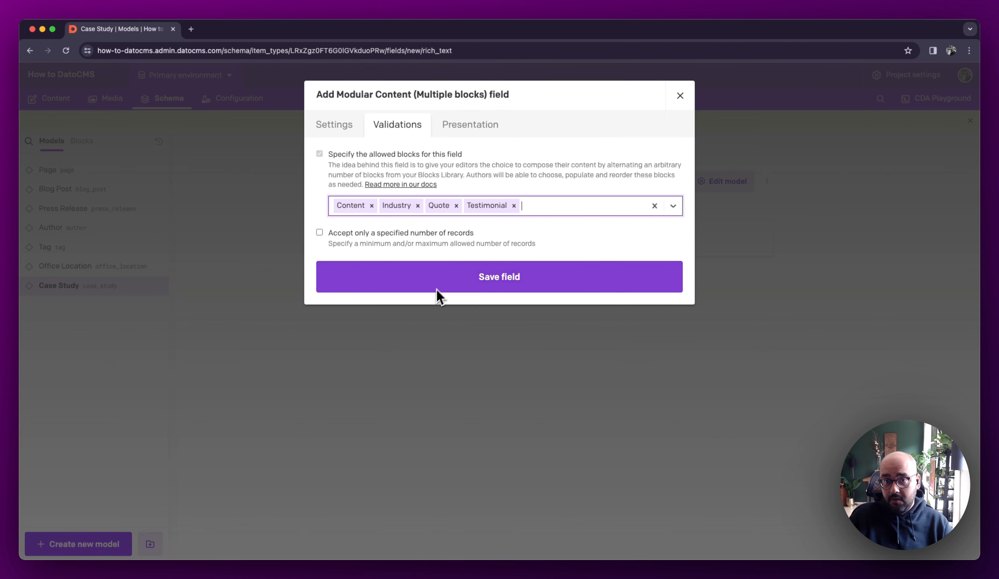
click(546, 205)
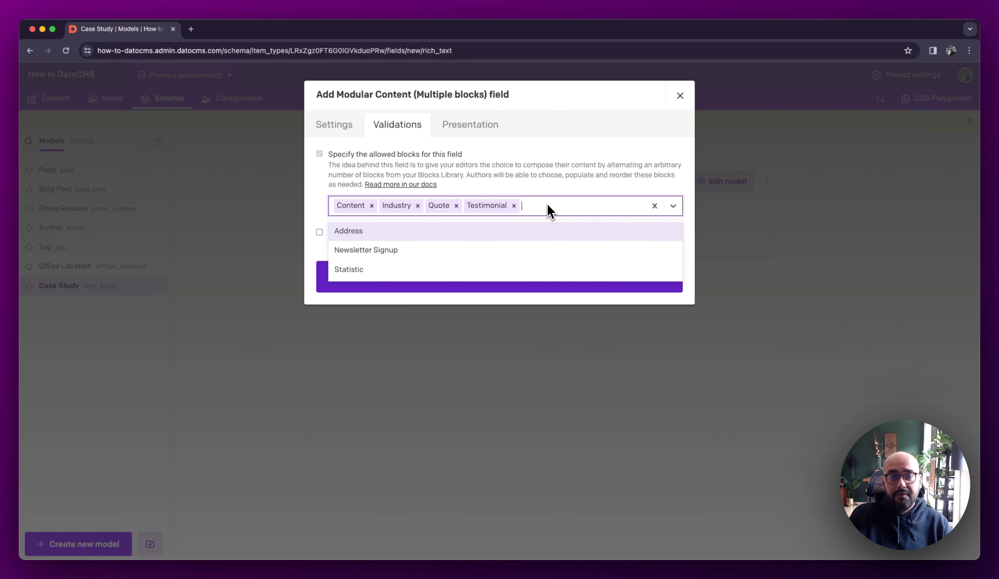
click(532, 272)
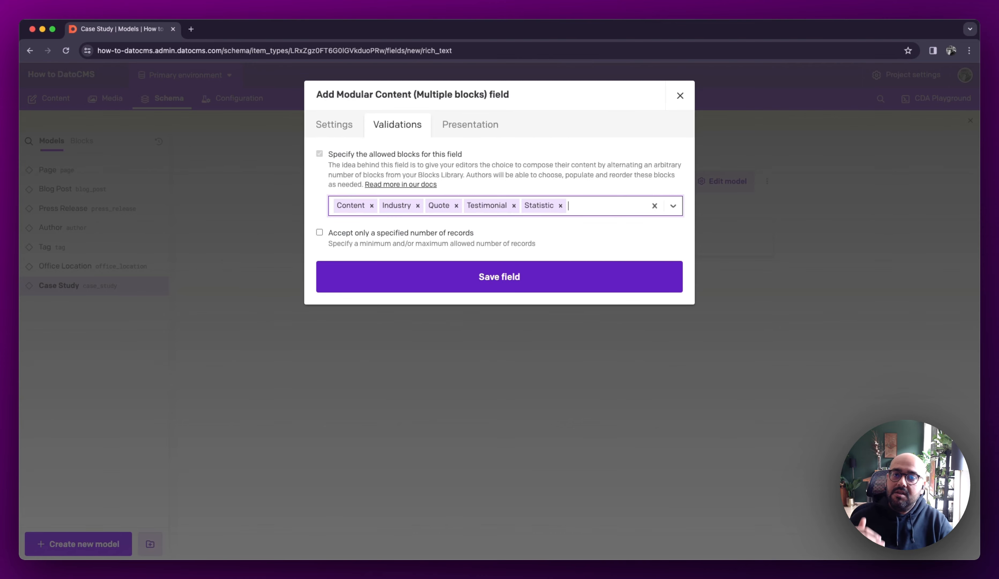
click(507, 287)
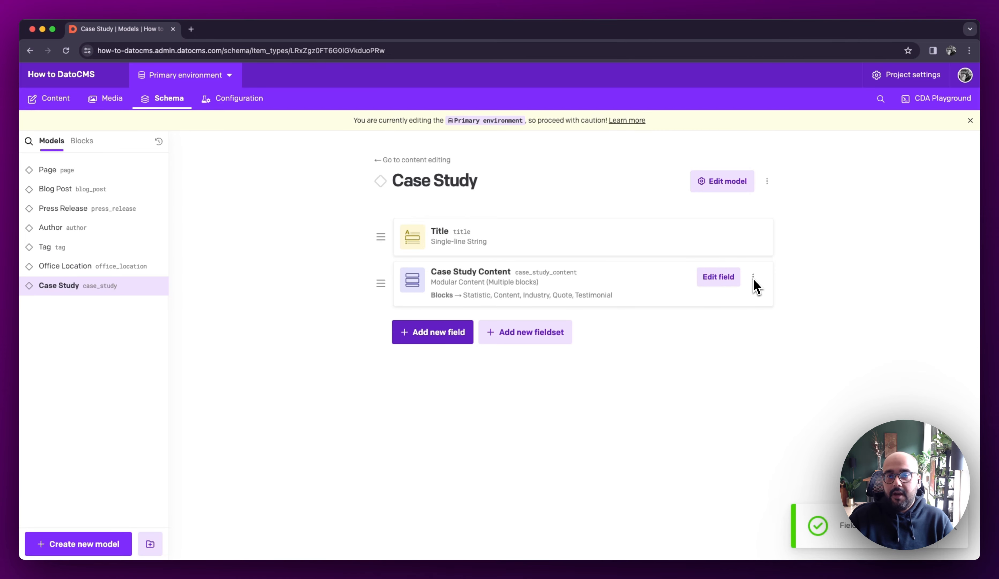
Start a new Case Study record and view the block types offered for its Case Study Content field
click(423, 160)
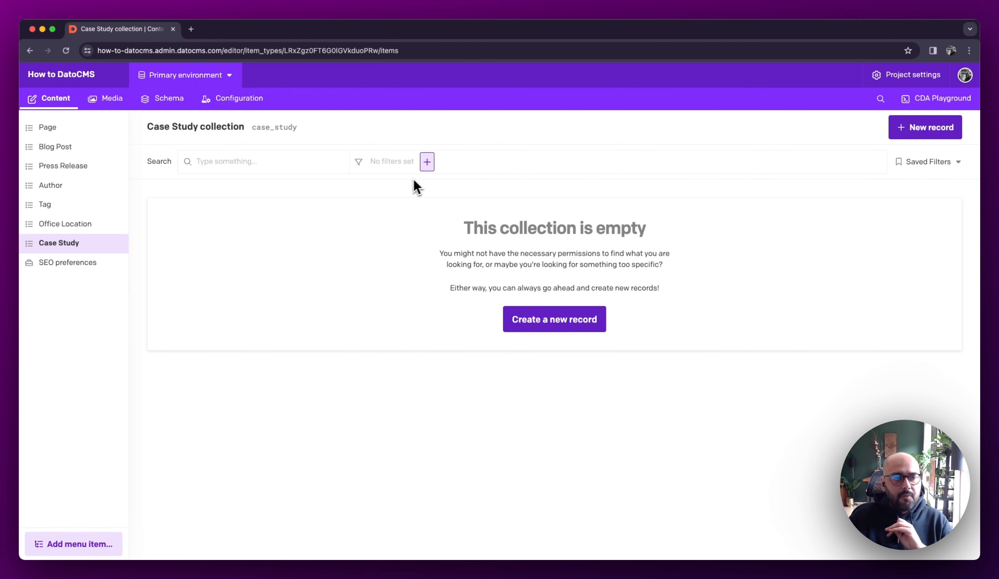
click(558, 320)
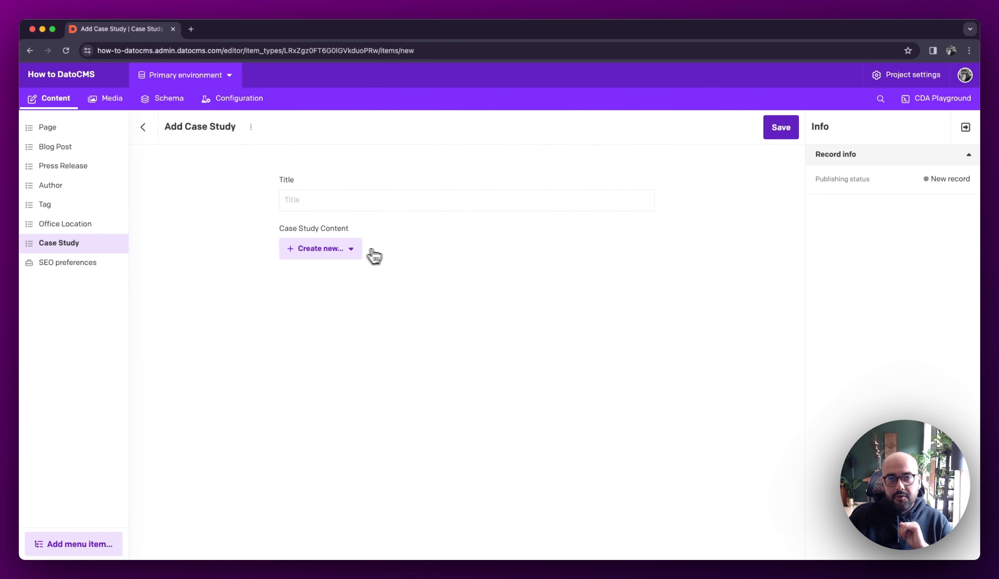
click(349, 251)
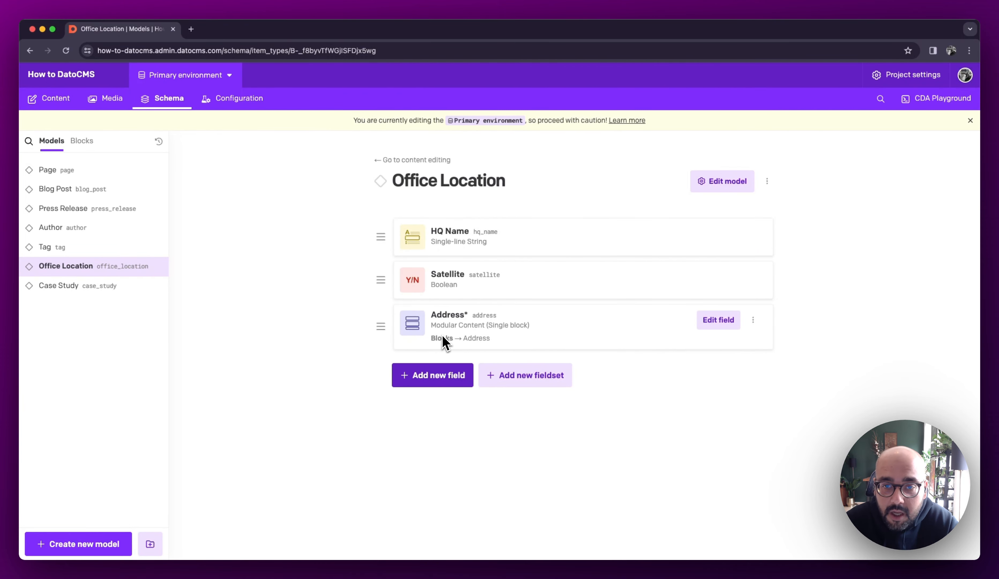
Start a new Office Location record and examine how the frameless Address block's fields appear in its form
click(416, 160)
click(531, 323)
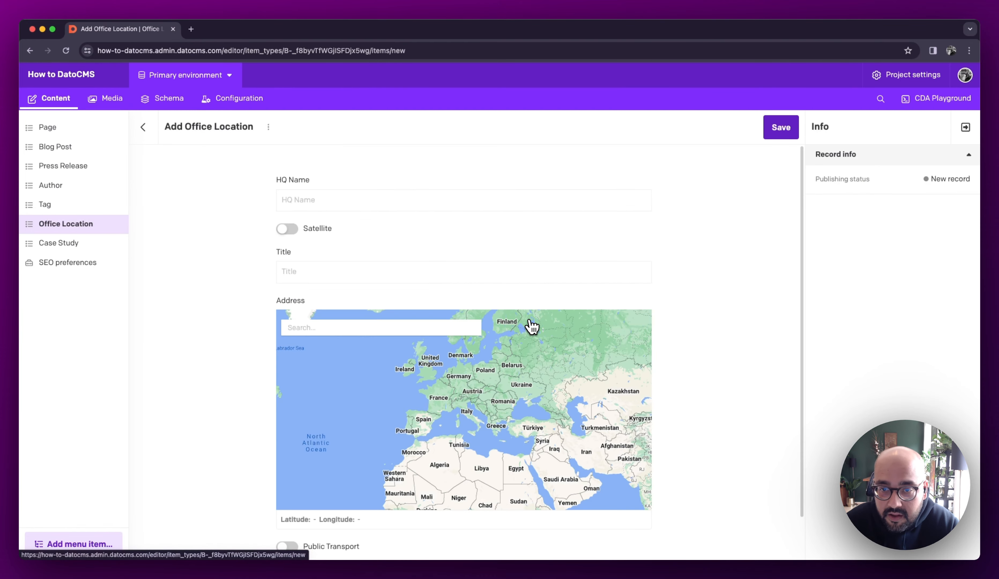
scroll(495, 271, down, 2)
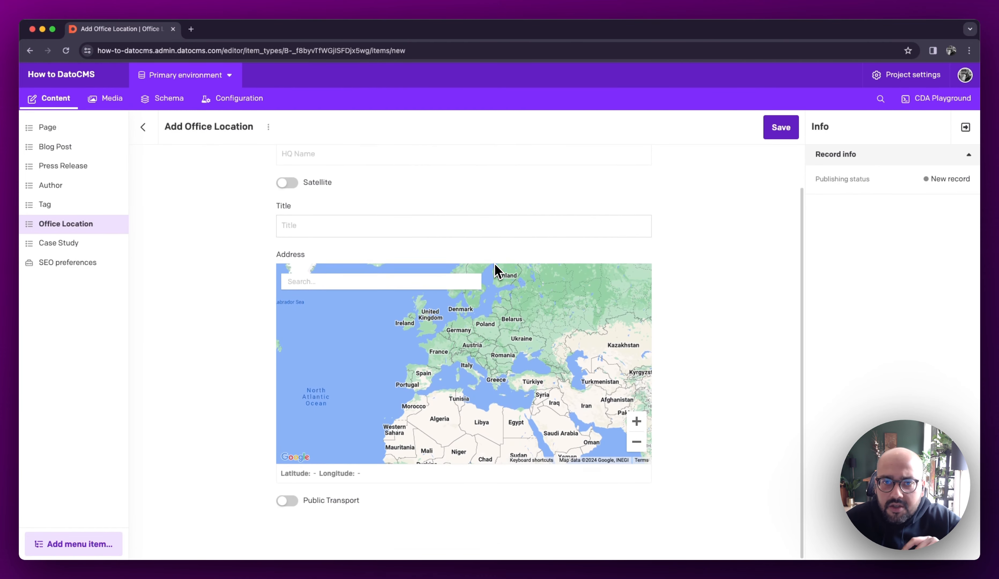
drag(258, 250, 339, 507)
click(256, 458)
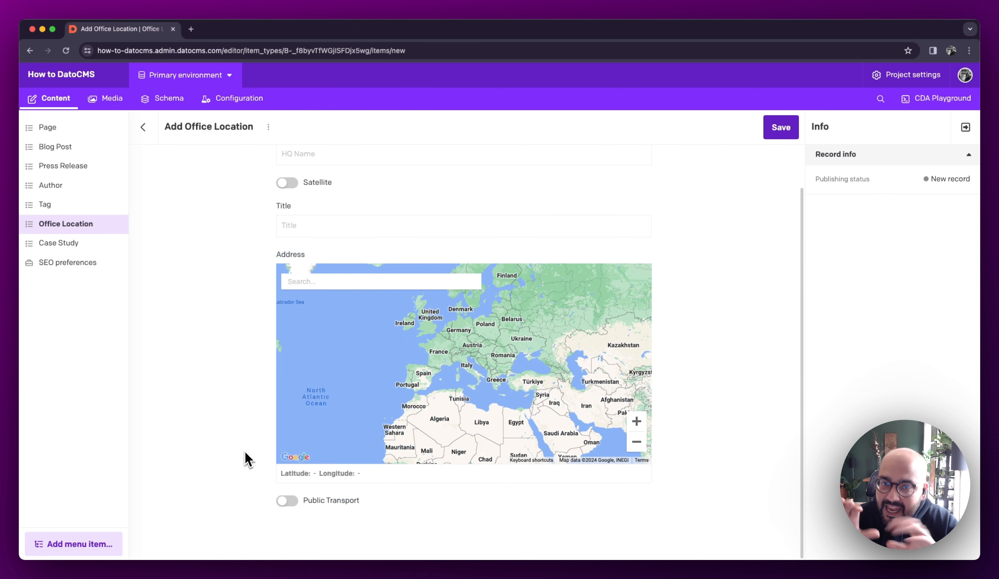